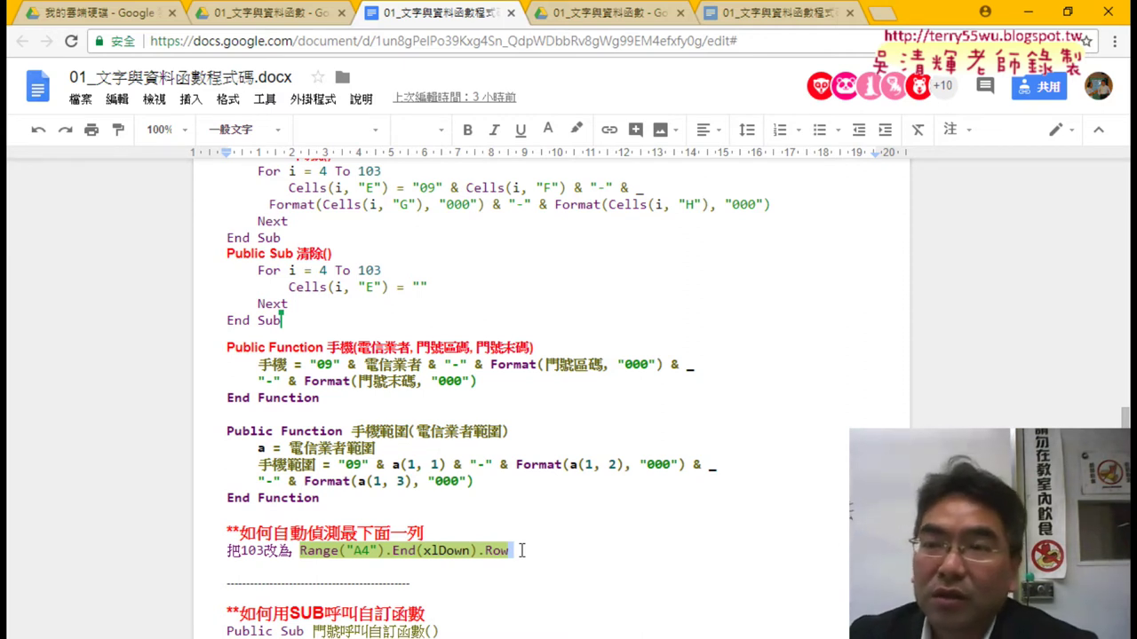
# Step: Highlight the Range("A4"), End and .Row parts of the reference formula in the notes
pyautogui.click(313, 553)
pyautogui.moveTo(300, 551); pyautogui.dragTo(381, 550)
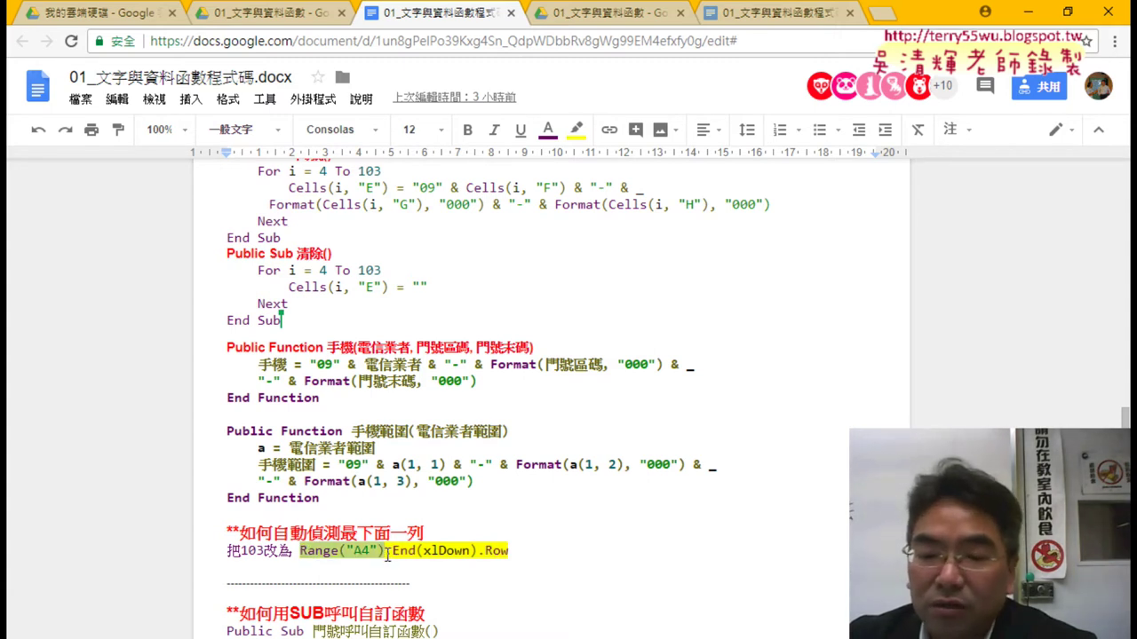
pyautogui.click(410, 552)
pyautogui.moveTo(402, 552); pyautogui.dragTo(419, 551)
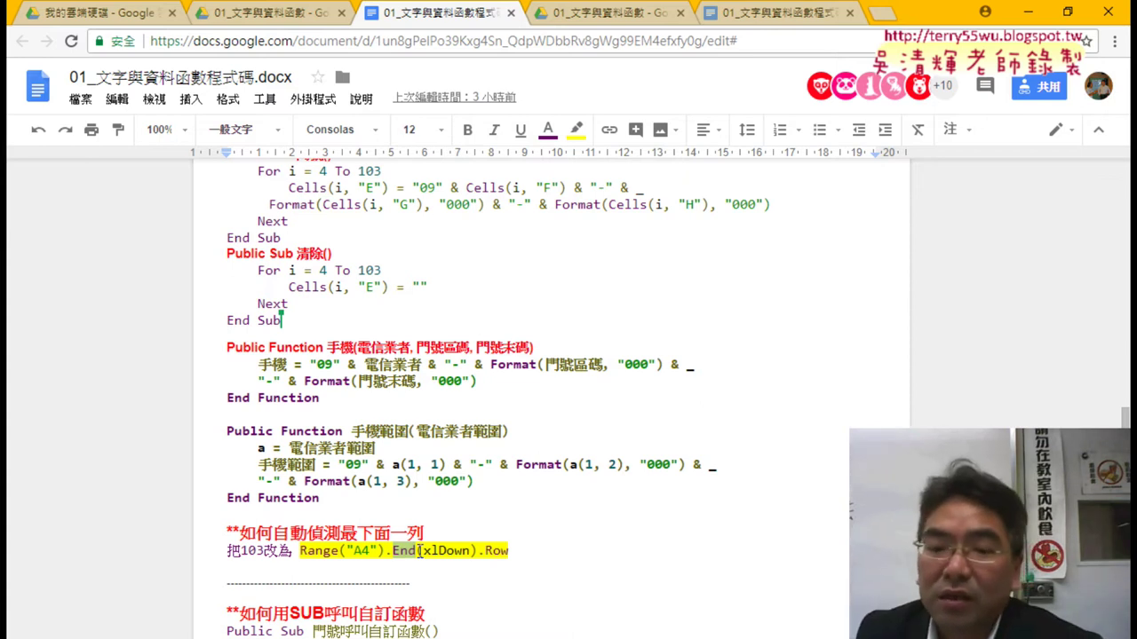
pyautogui.click(478, 551)
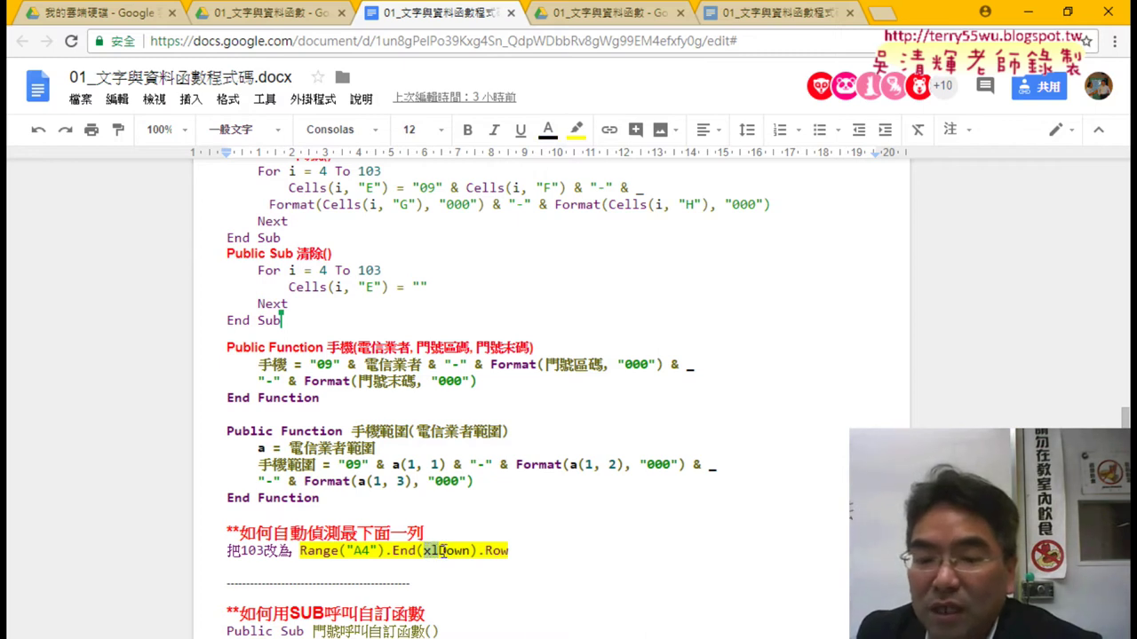
pyautogui.moveTo(476, 551)
pyautogui.mouseDown()
pyautogui.moveTo(307, 536)
pyautogui.moveTo(300, 551)
pyautogui.mouseUp()
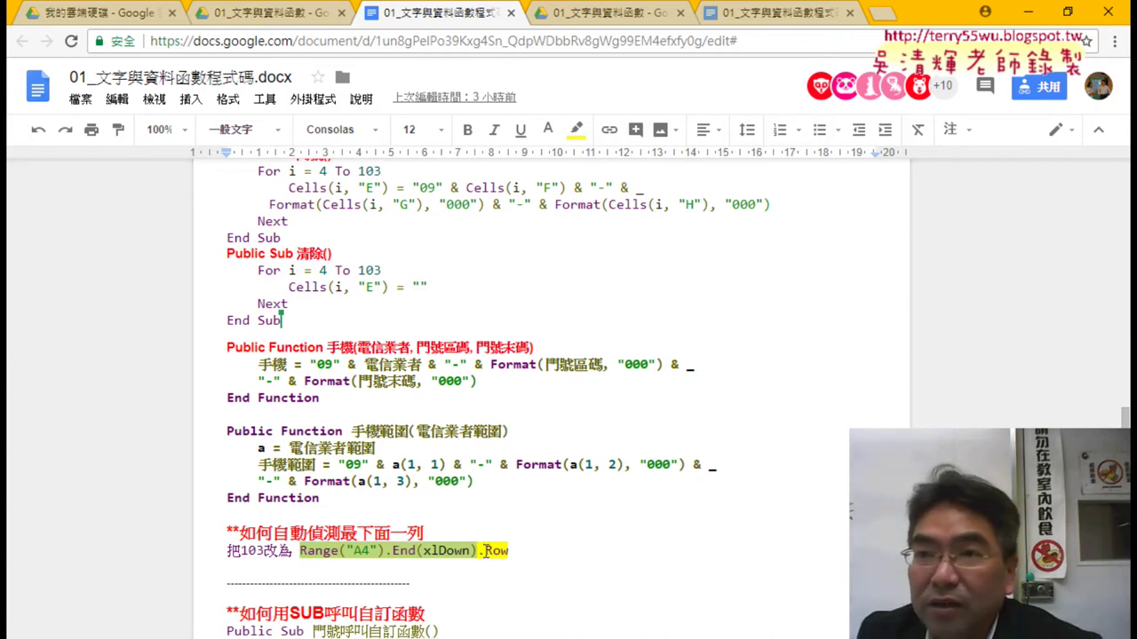
pyautogui.moveTo(510, 550); pyautogui.dragTo(477, 551)
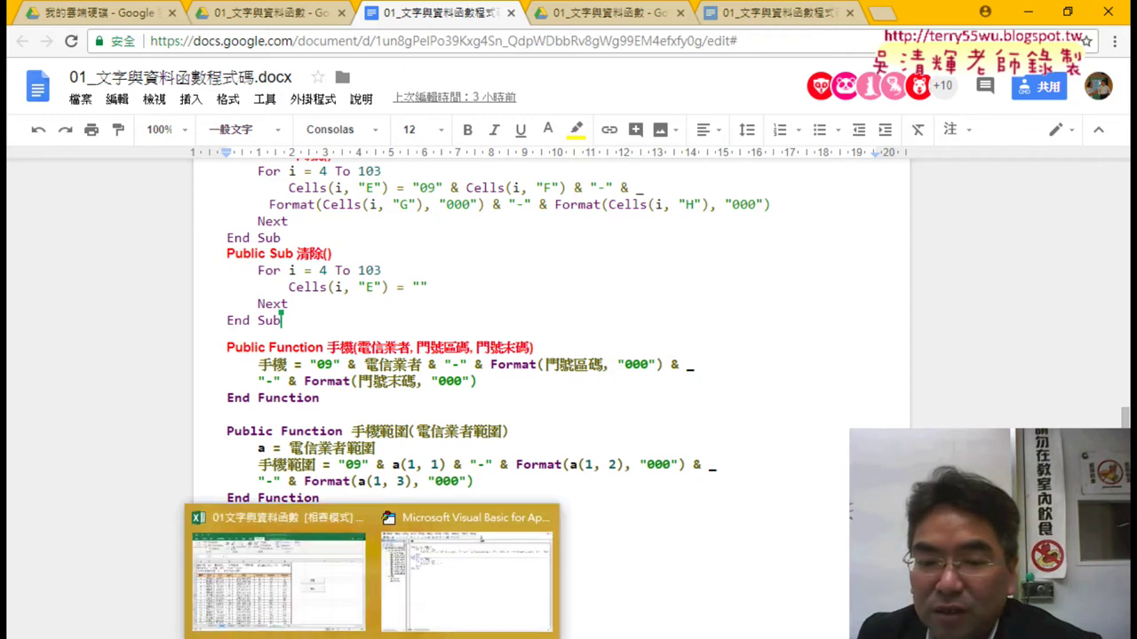
# Step: Place the VBA editor top-right and replace the 門號 loop limit 103 with range("A4")
pyautogui.click(466, 470)
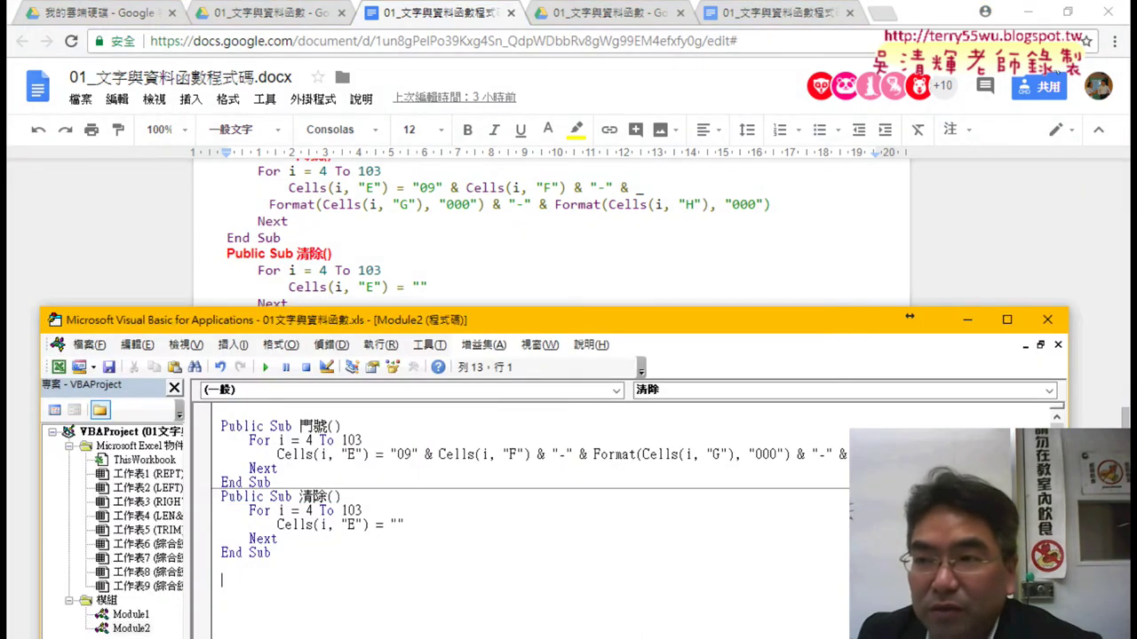
pyautogui.hotkey('alt', 'F11')
pyautogui.moveTo(478, 321); pyautogui.dragTo(839, 26)
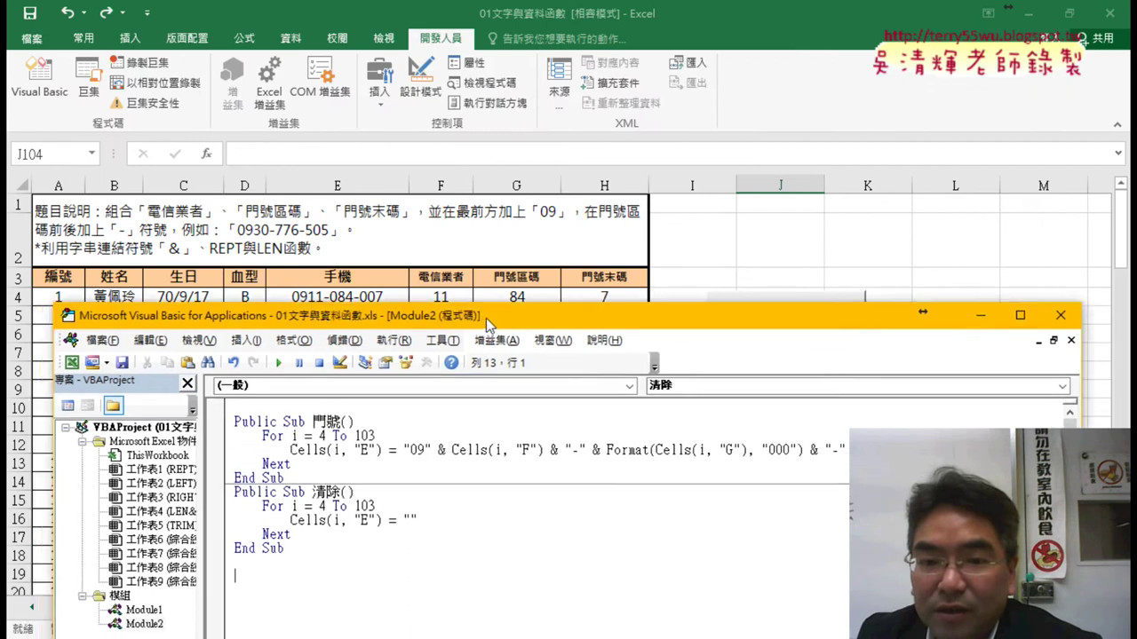
pyautogui.doubleClick(721, 142)
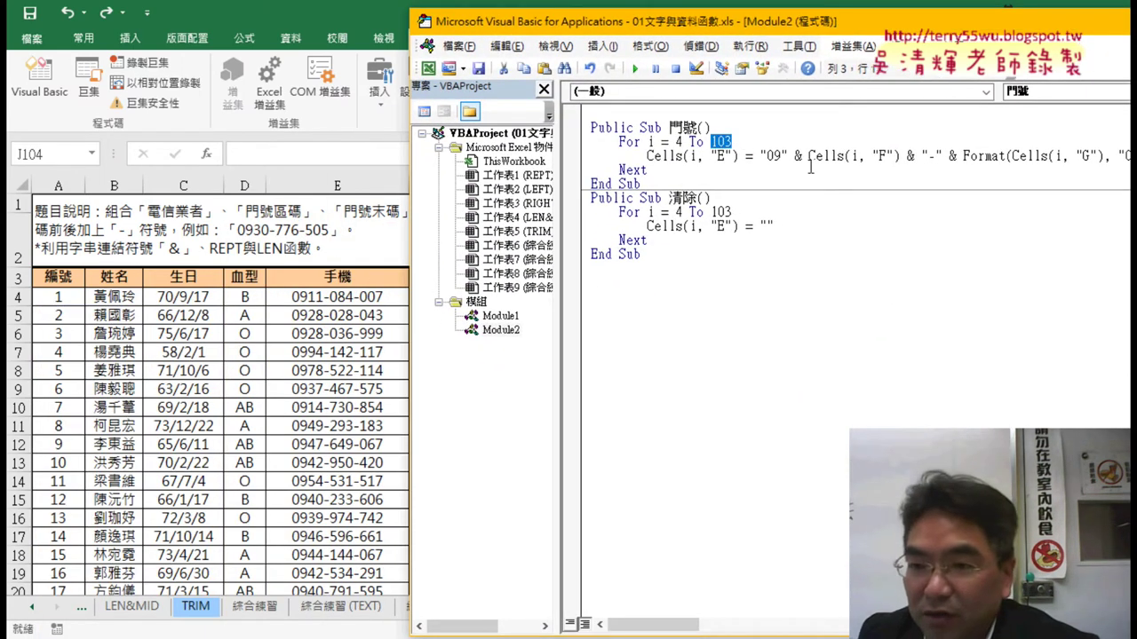
pyautogui.press('Delete')
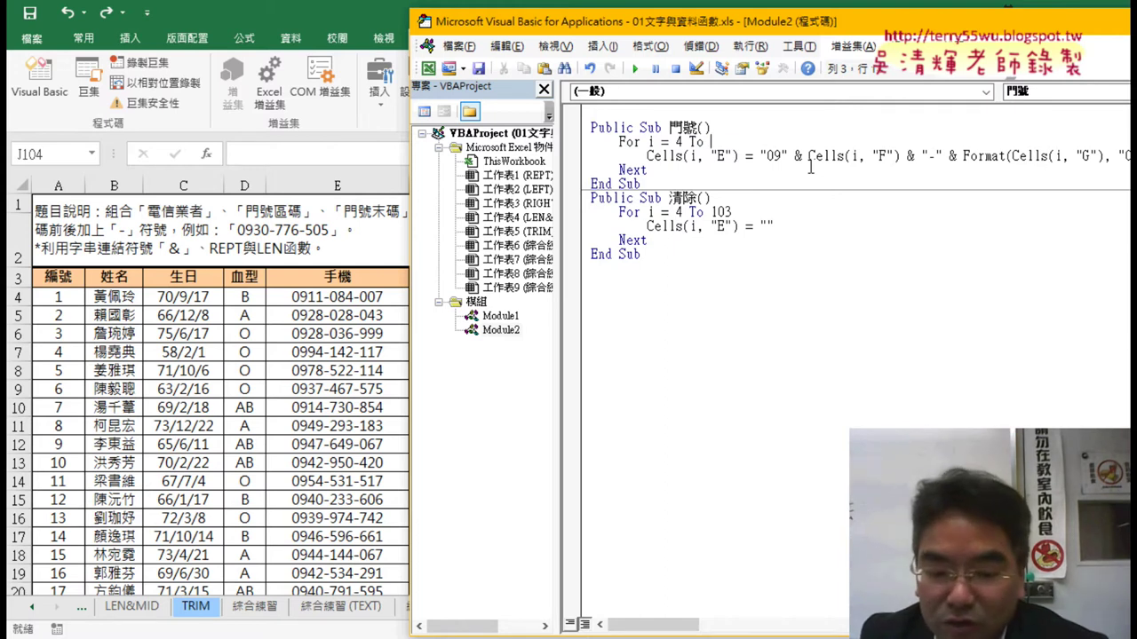
pyautogui.write('ㄜ')
pyautogui.press('BackSpace')
pyautogui.write('ra')
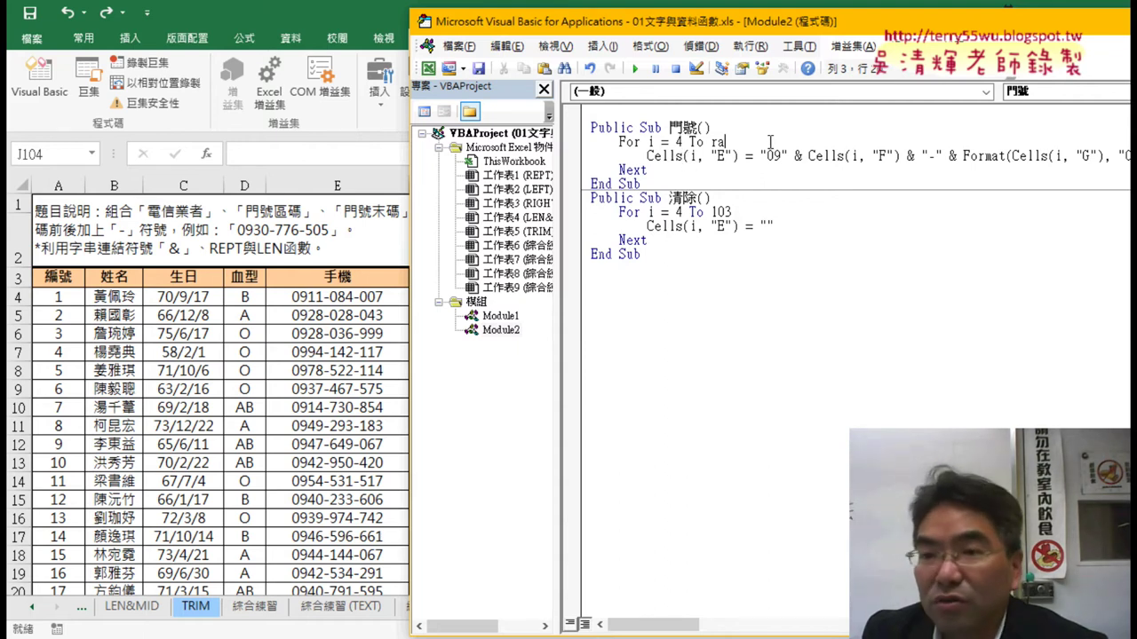
pyautogui.write('nge')
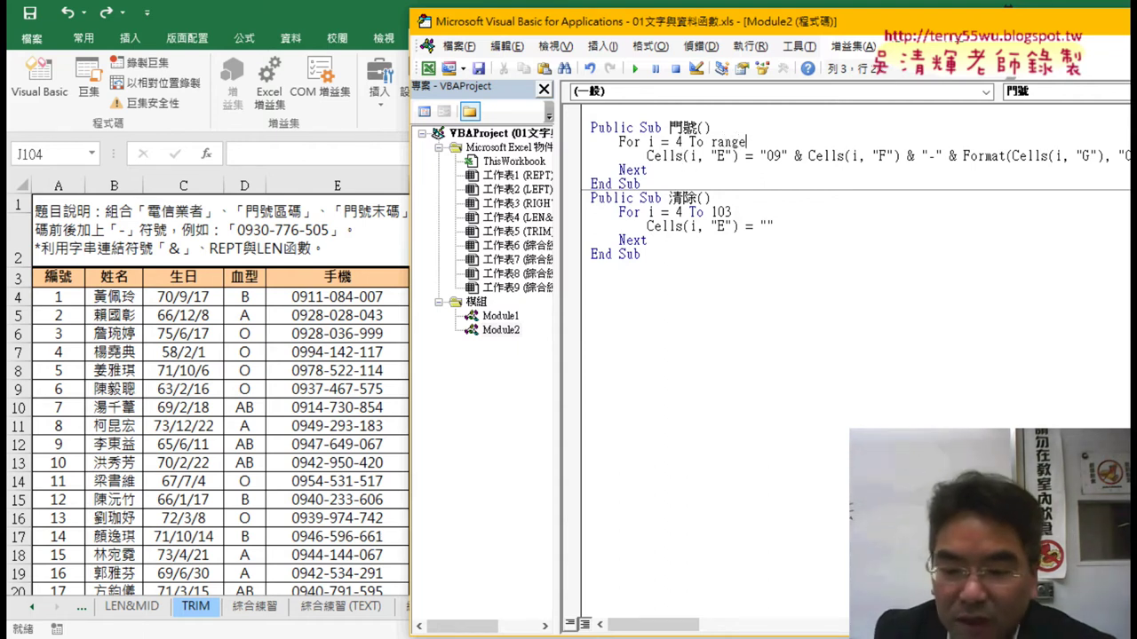
pyautogui.write('("A')
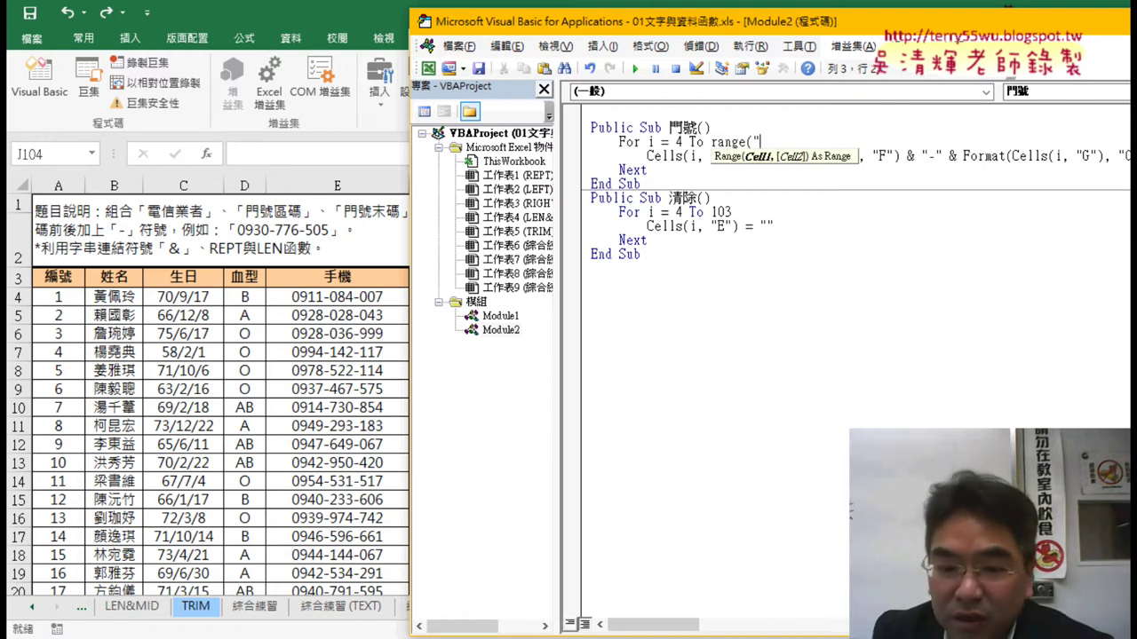
pyautogui.write('4")')
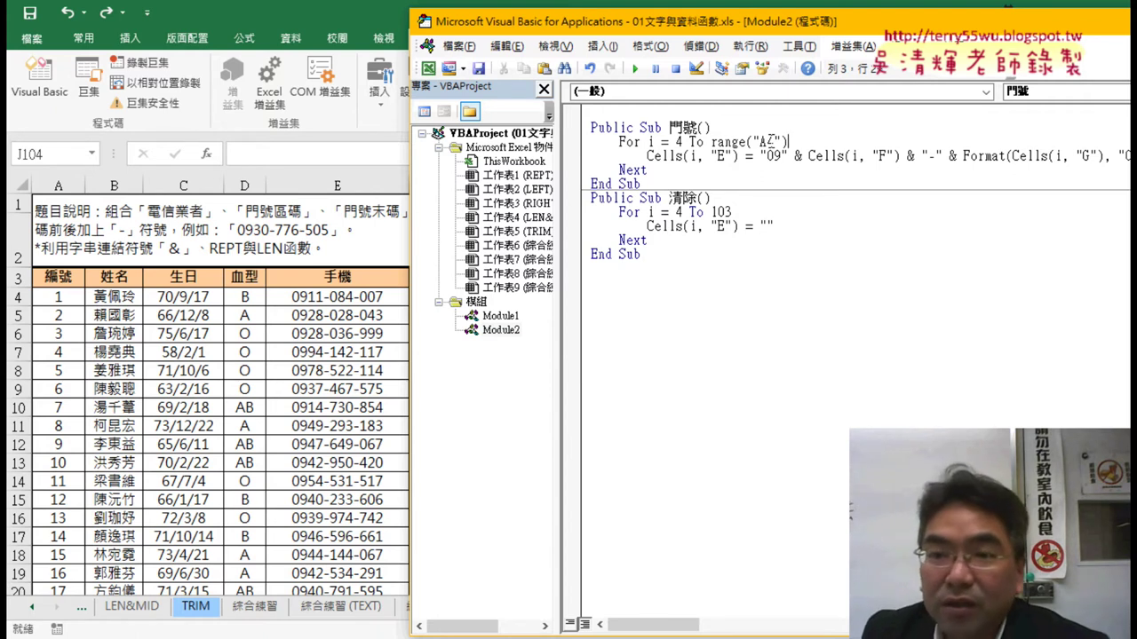
# Step: Append .End( with the xlDown direction after Range("A4") in the 門號 loop using IntelliSense
pyautogui.doubleClick(697, 156)
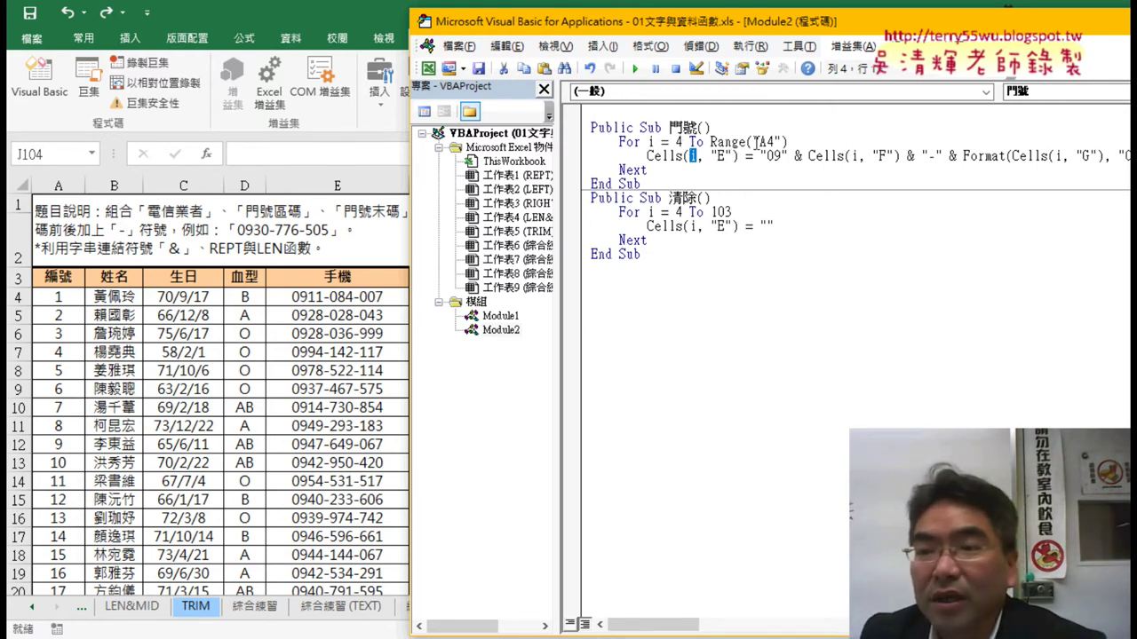
pyautogui.moveTo(710, 142); pyautogui.dragTo(790, 142)
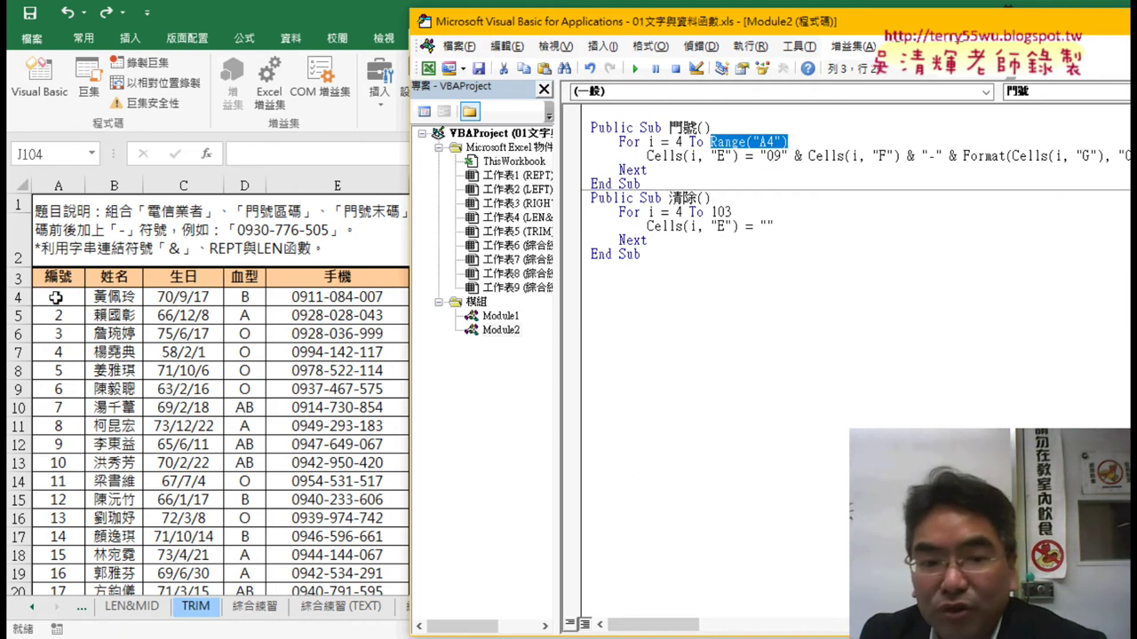
pyautogui.click(807, 142)
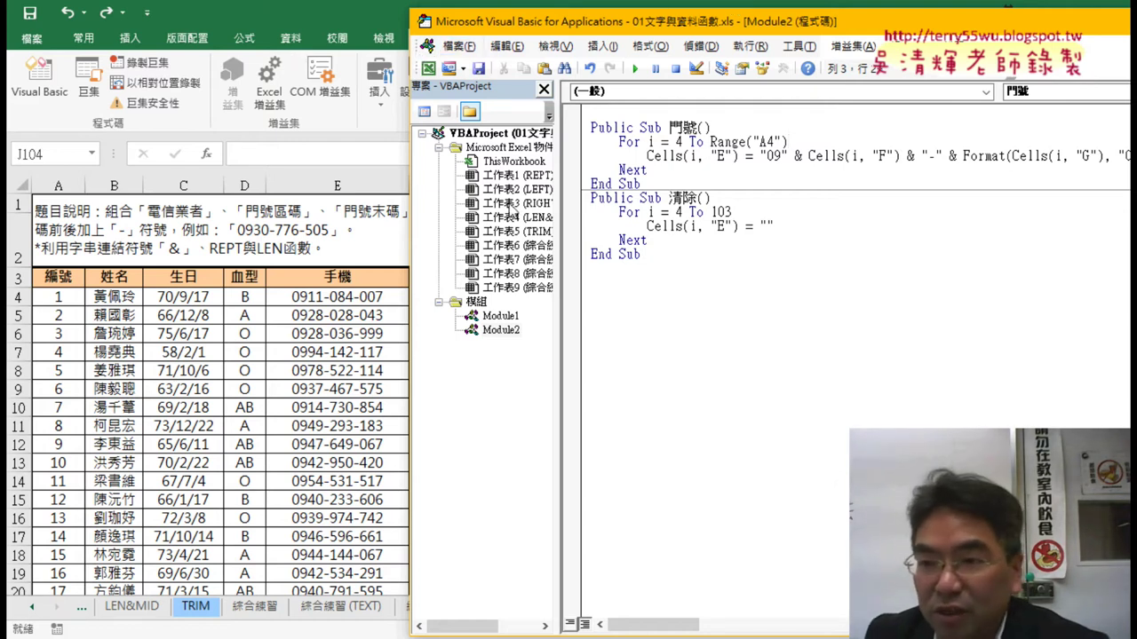
pyautogui.write('.')
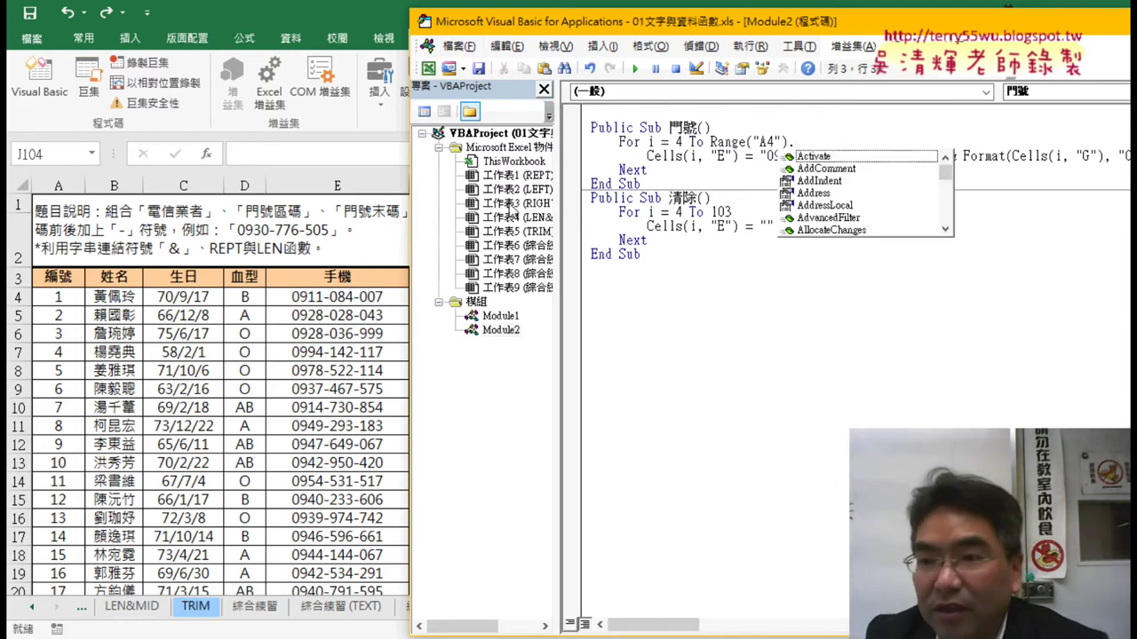
pyautogui.write('E')
pyautogui.press('Down')
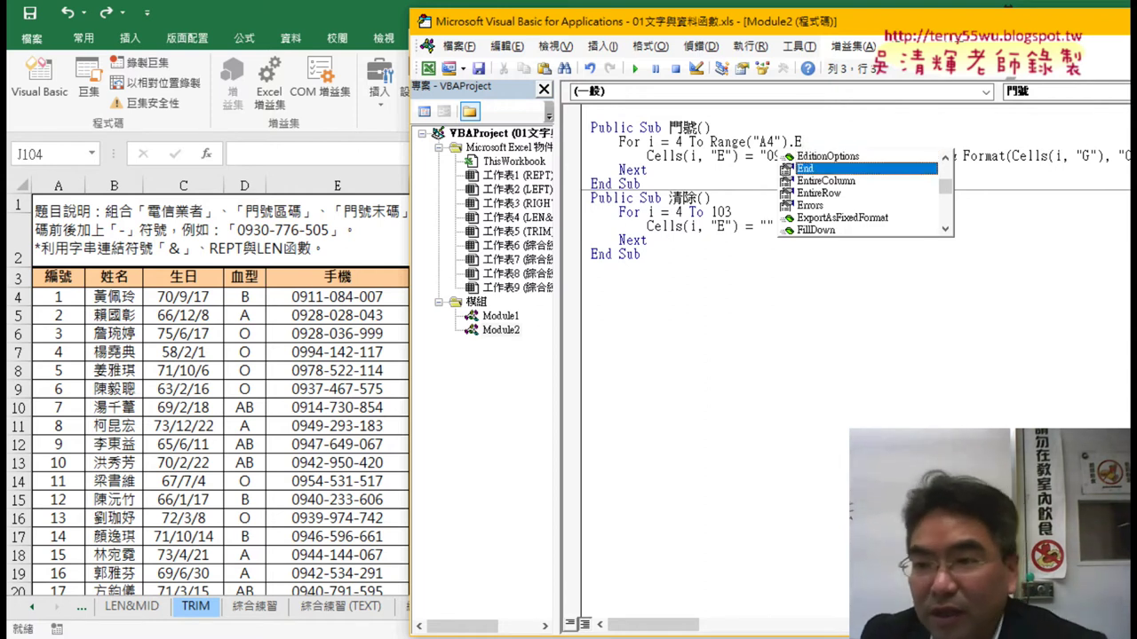
pyautogui.doubleClick(813, 170)
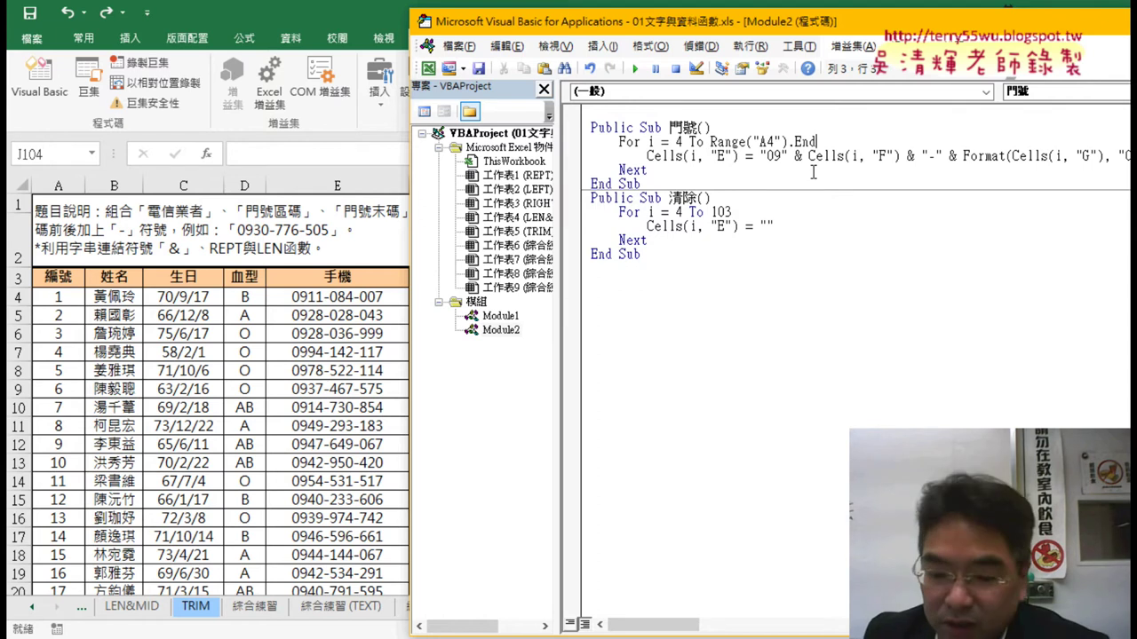
pyautogui.write('(')
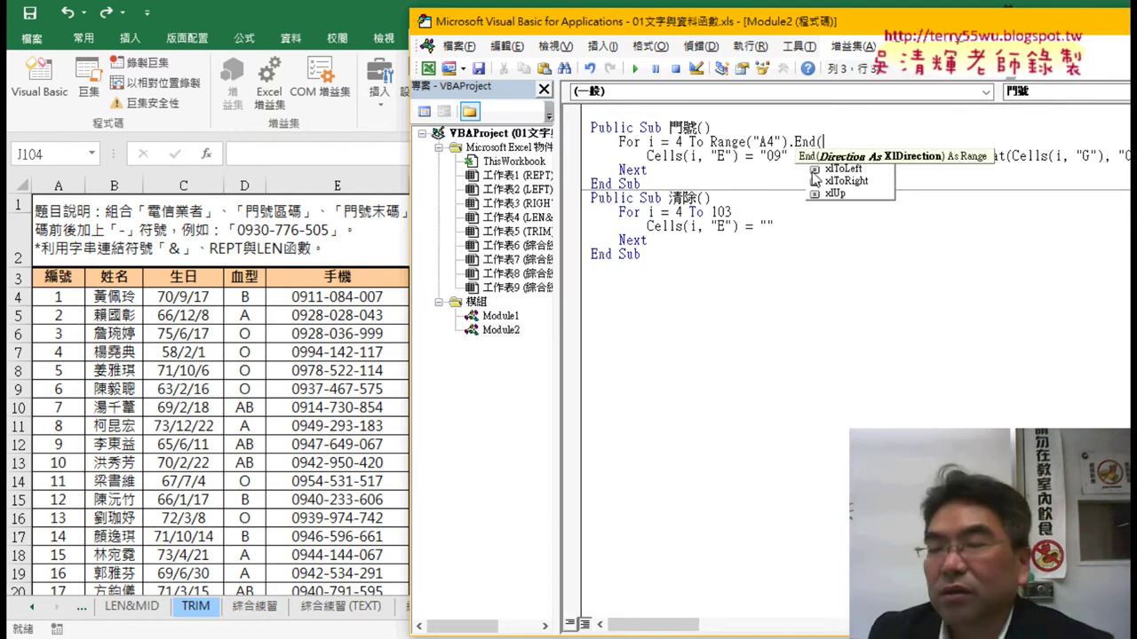
pyautogui.press('Down')
pyautogui.press('Down')
pyautogui.press('Up')
pyautogui.press('Up')
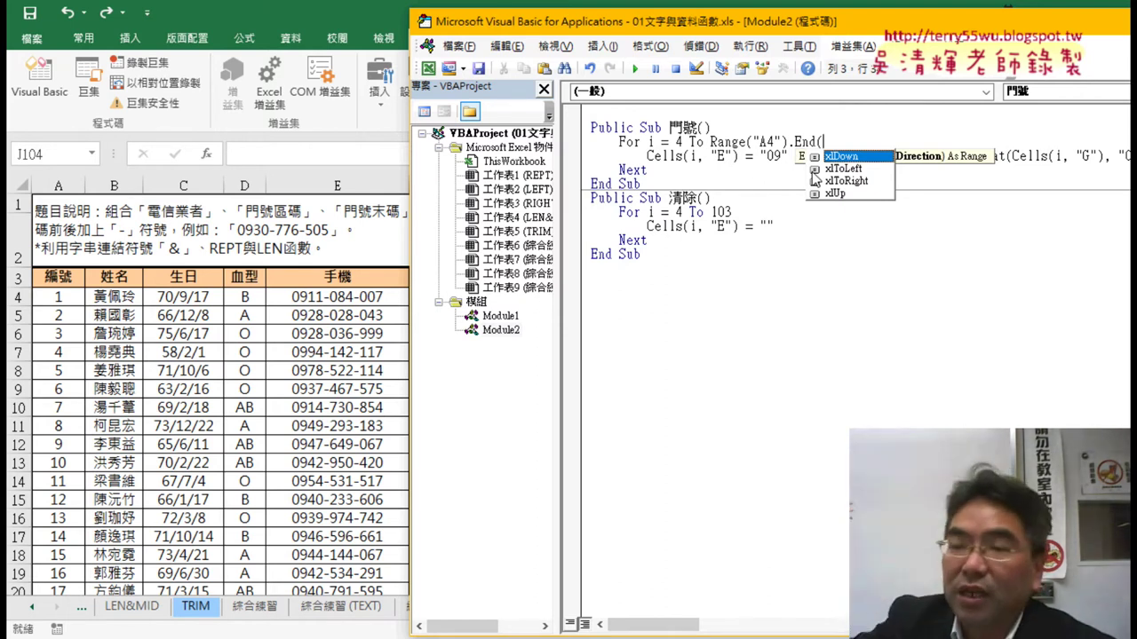
pyautogui.press('Down')
pyautogui.press('Down')
pyautogui.press('Down')
pyautogui.press('Up')
pyautogui.press('Up')
pyautogui.press('Up')
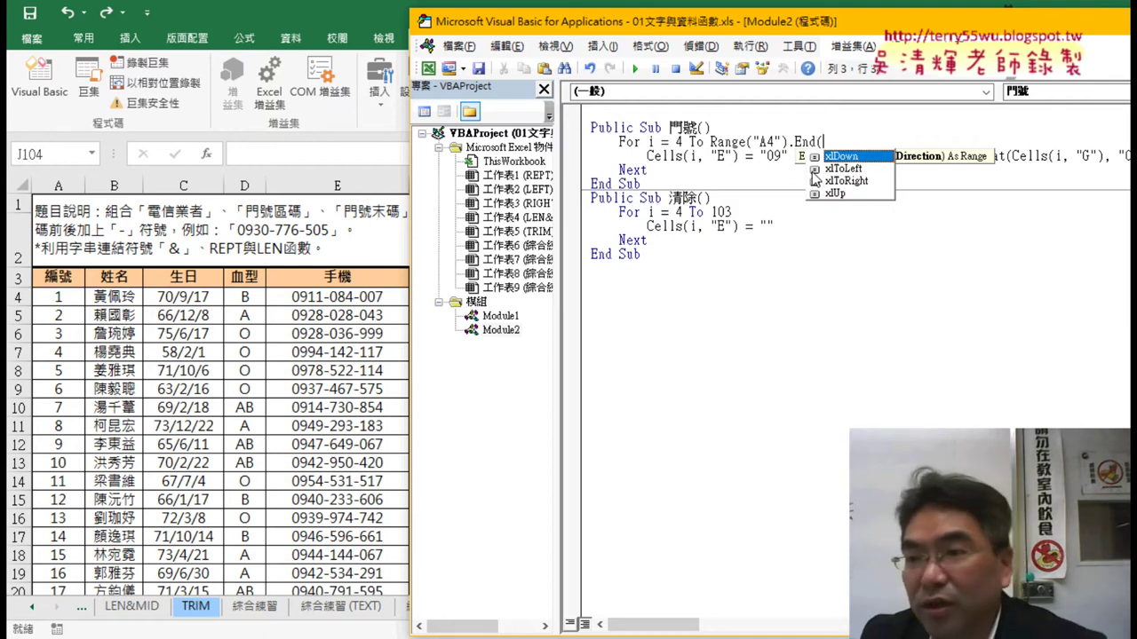
pyautogui.press('Tab')
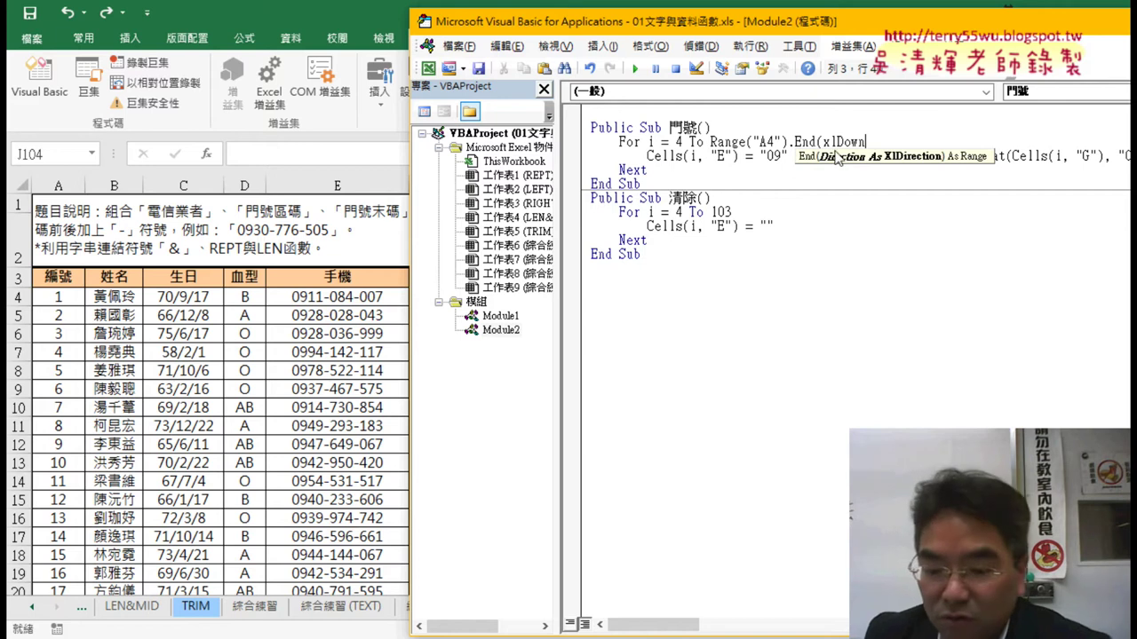
# Step: Close the End(xlDown) parenthesis and append .row, removing a mistyped .co
pyautogui.write(')')
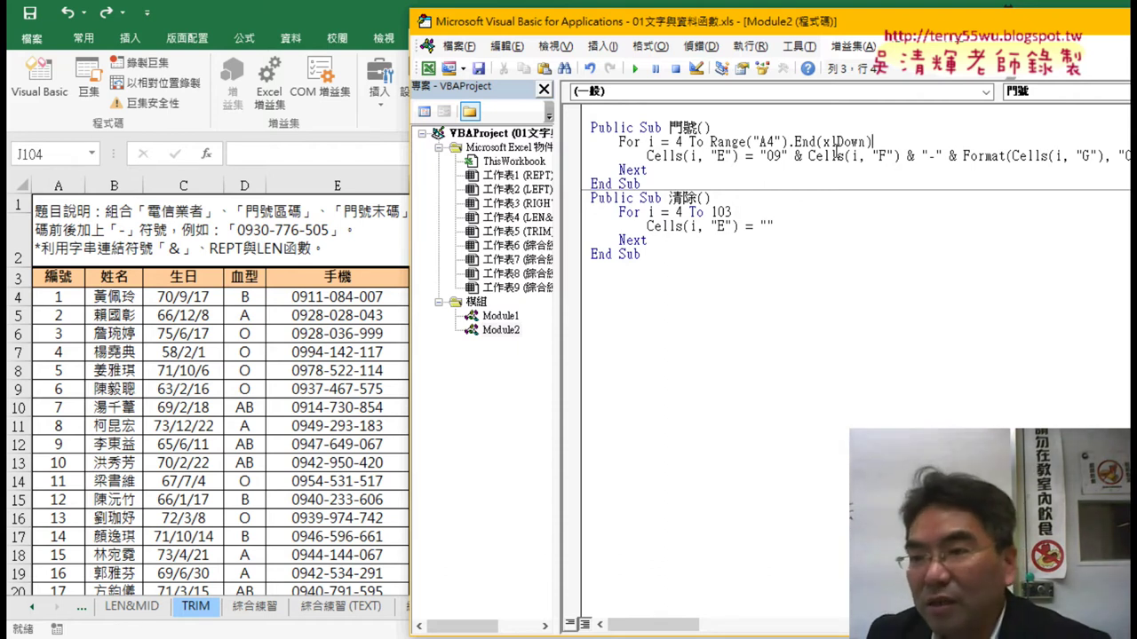
pyautogui.write('.r')
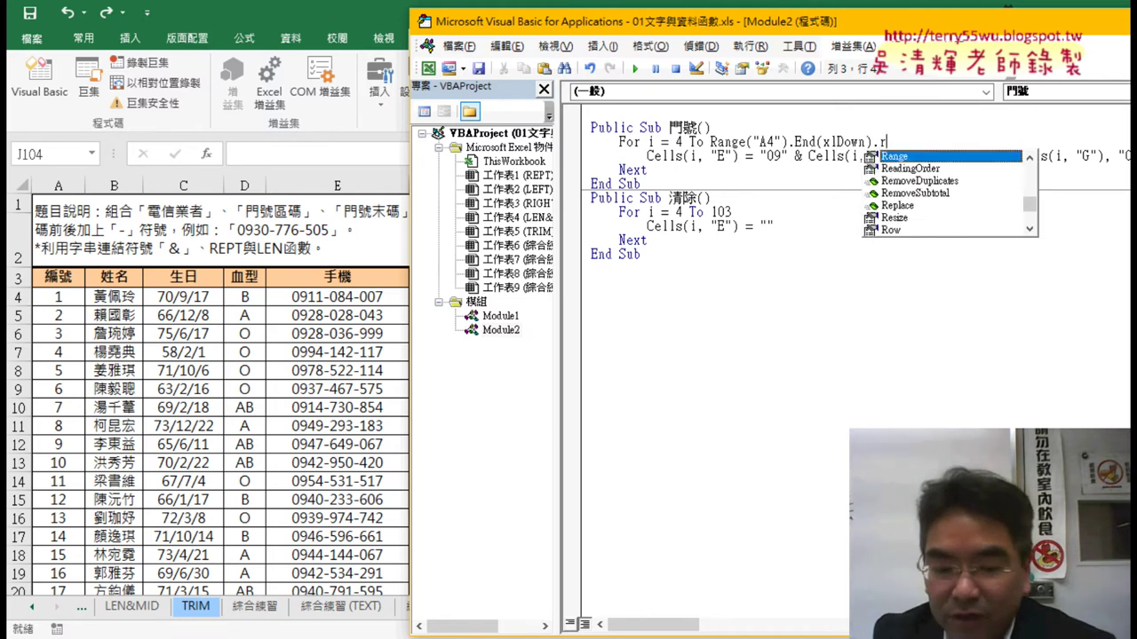
pyautogui.write('ow')
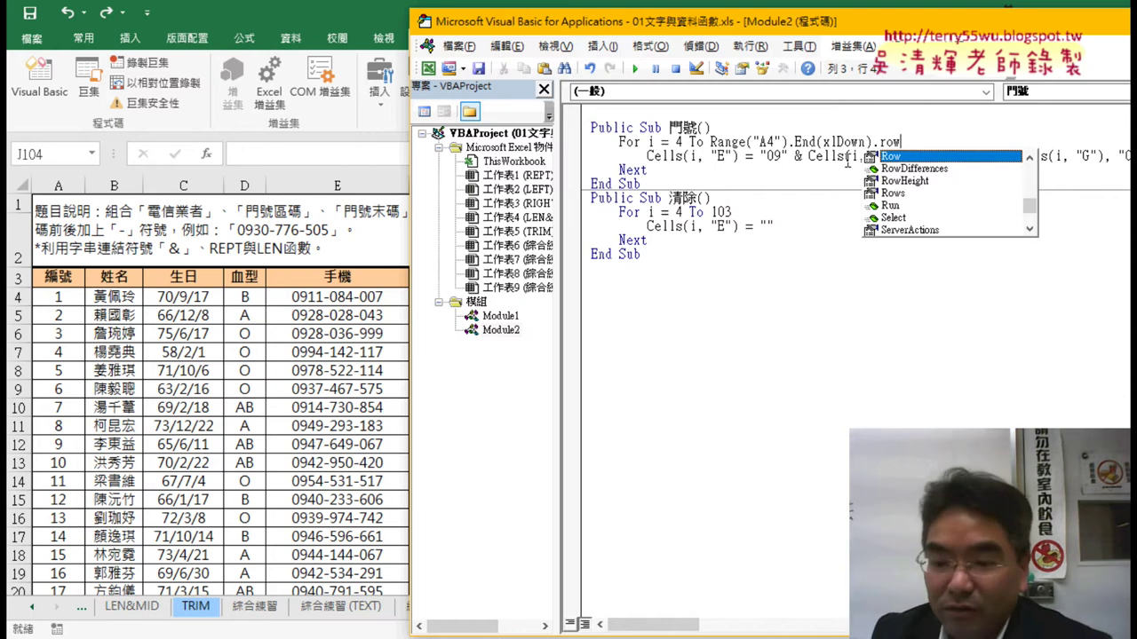
pyautogui.press('BackSpace')
pyautogui.press('BackSpace')
pyautogui.press('BackSpace')
pyautogui.press('BackSpace')
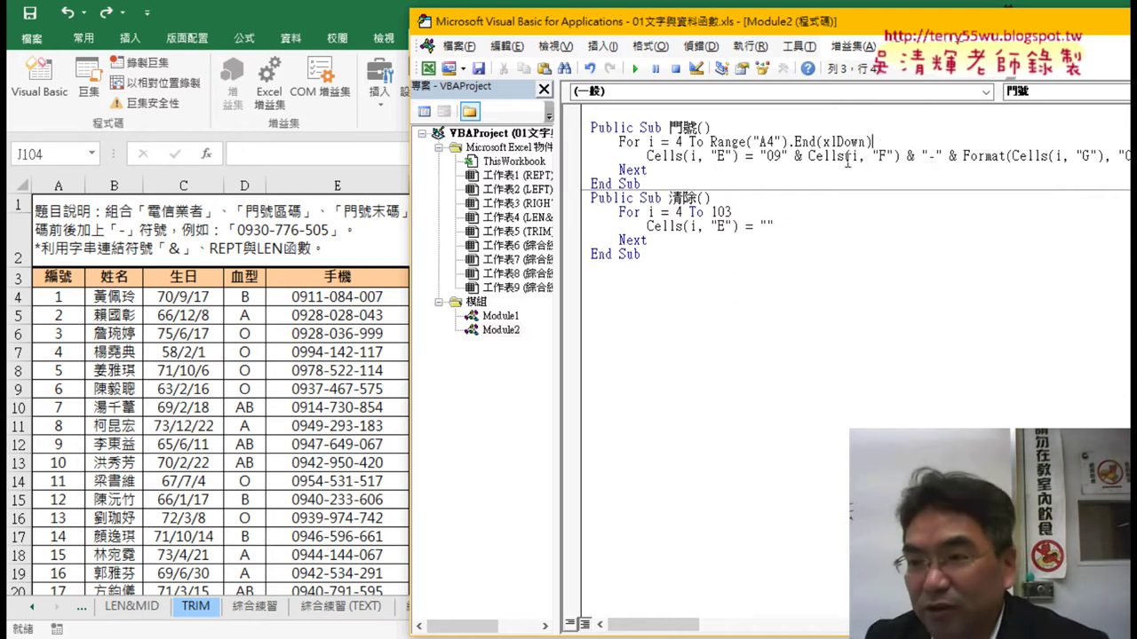
pyautogui.write('.c')
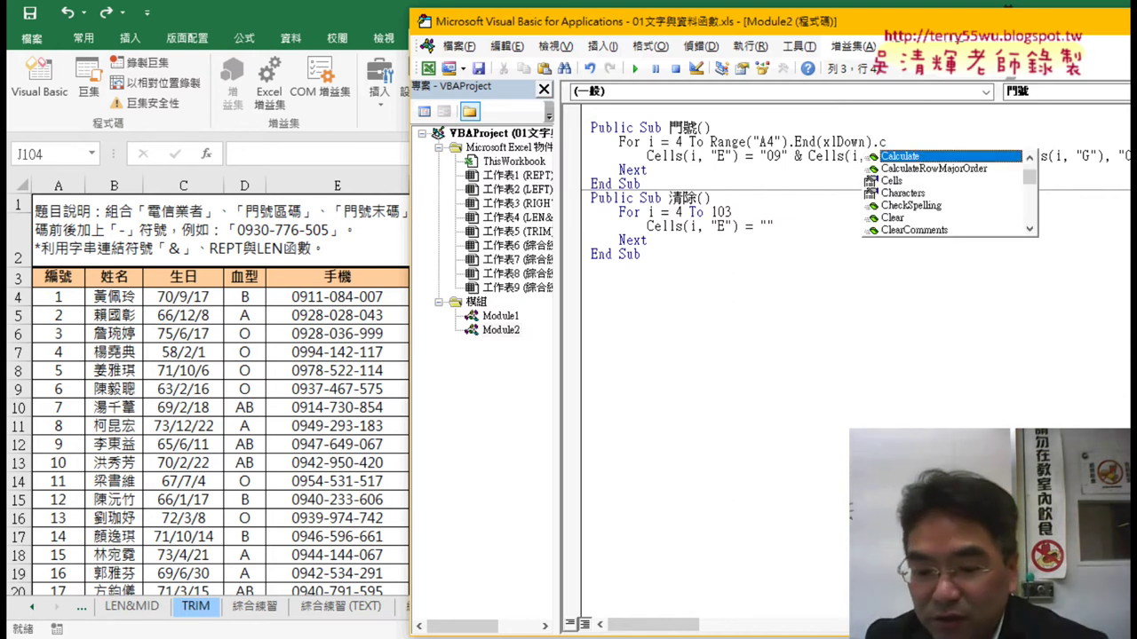
pyautogui.write('o')
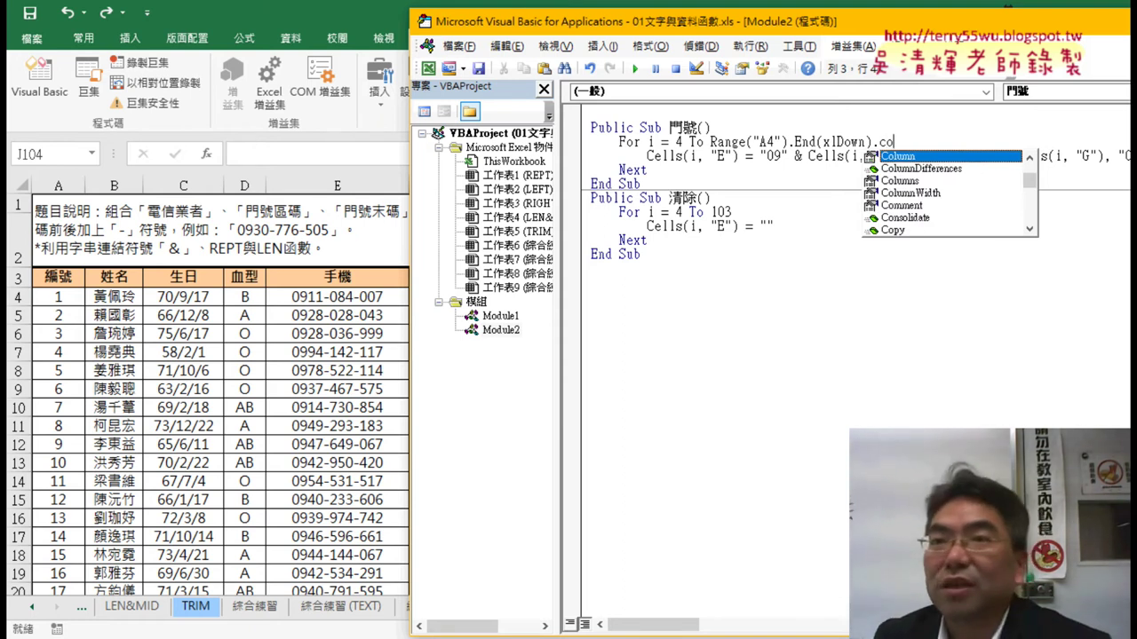
pyautogui.press('BackSpace')
pyautogui.press('BackSpace')
pyautogui.press('BackSpace')
pyautogui.write('.')
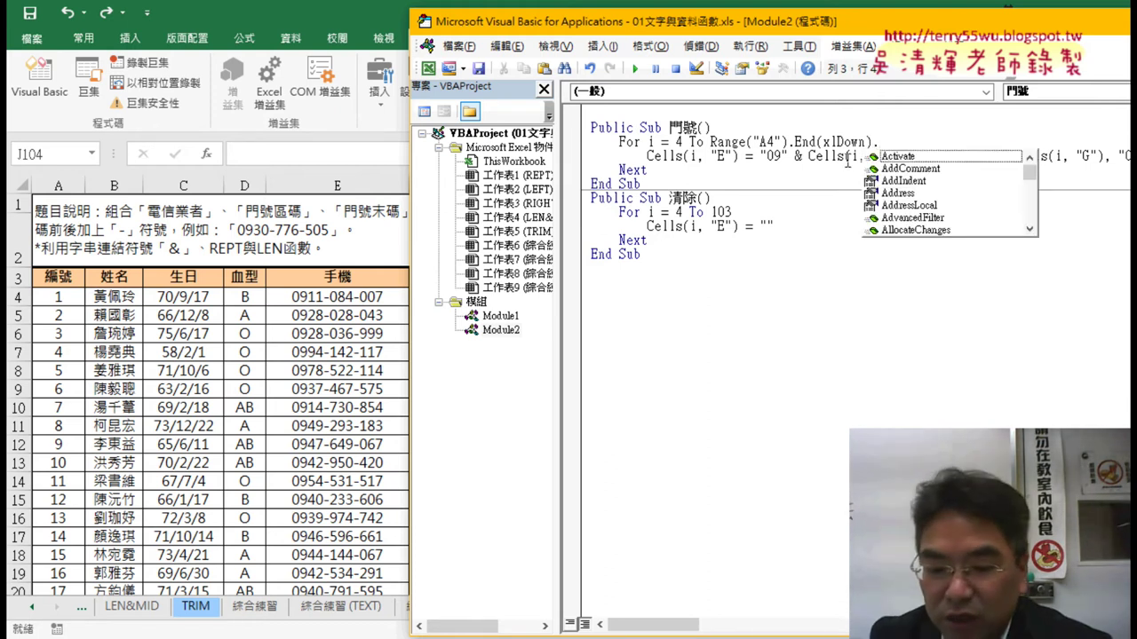
pyautogui.write('row')
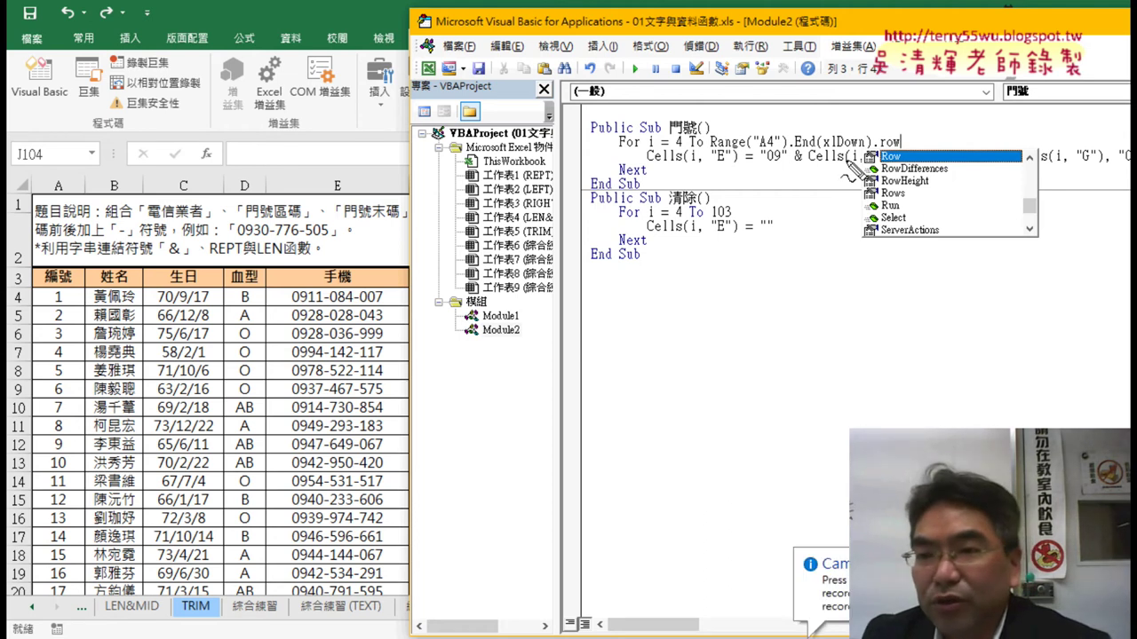
# Step: Dismiss the suggestions and commit the line as For i = 4 To Range("A4").End(xlDown).Row
pyautogui.moveTo(711, 149); pyautogui.dragTo(785, 151)
pyautogui.moveTo(84, 286); pyautogui.dragTo(55, 449)
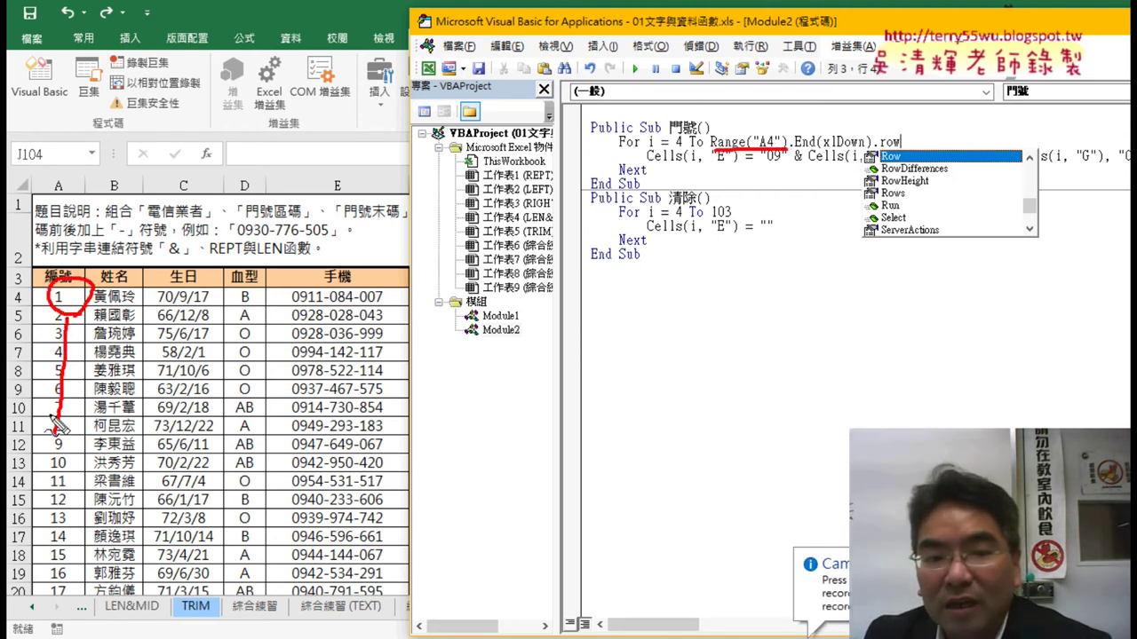
pyautogui.moveTo(44, 410); pyautogui.dragTo(75, 425)
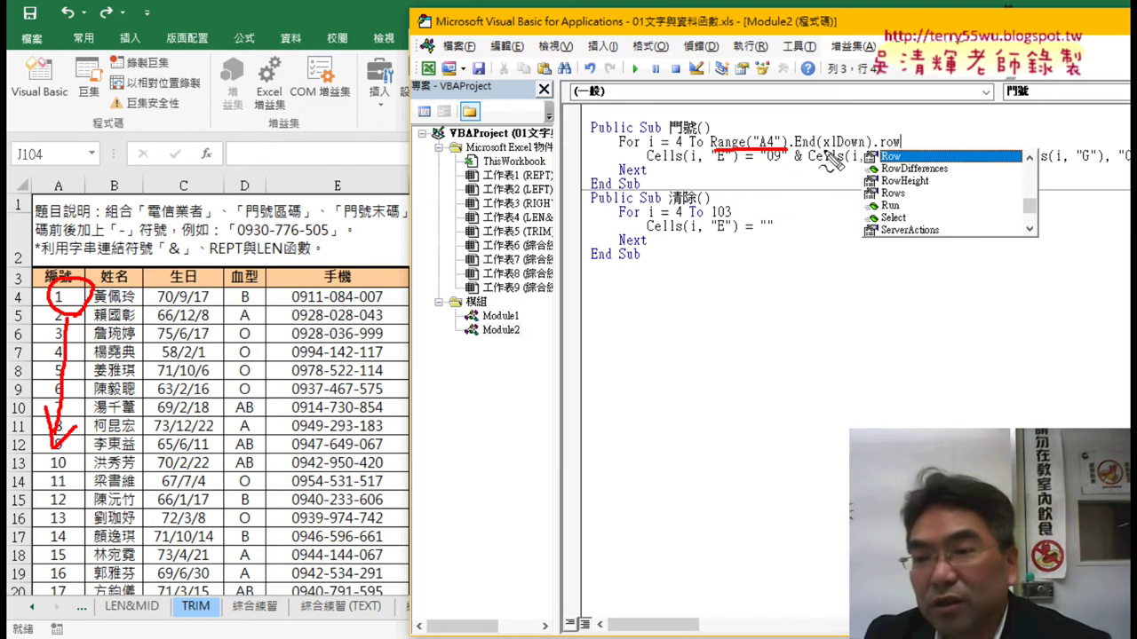
pyautogui.moveTo(866, 148); pyautogui.dragTo(819, 149)
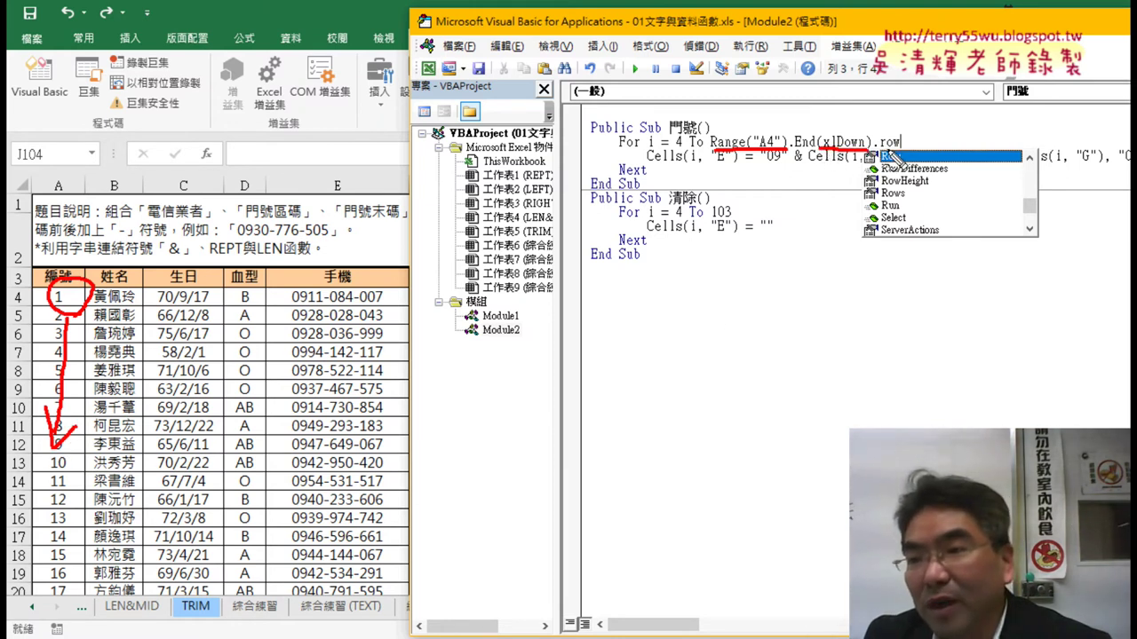
pyautogui.moveTo(893, 153); pyautogui.dragTo(910, 143)
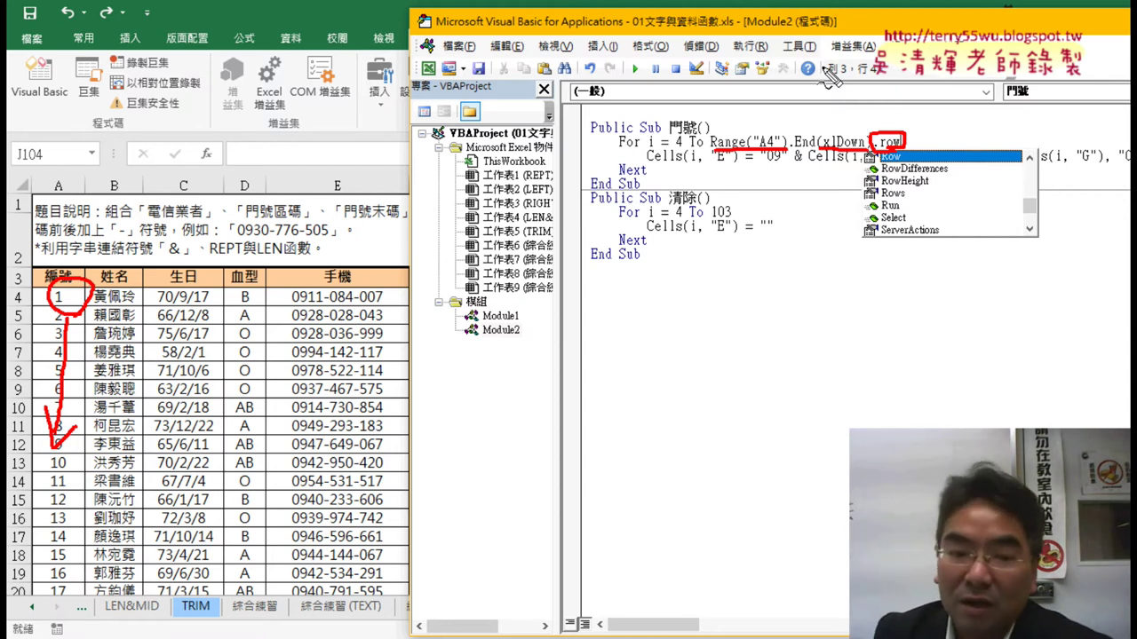
pyautogui.press('Escape')
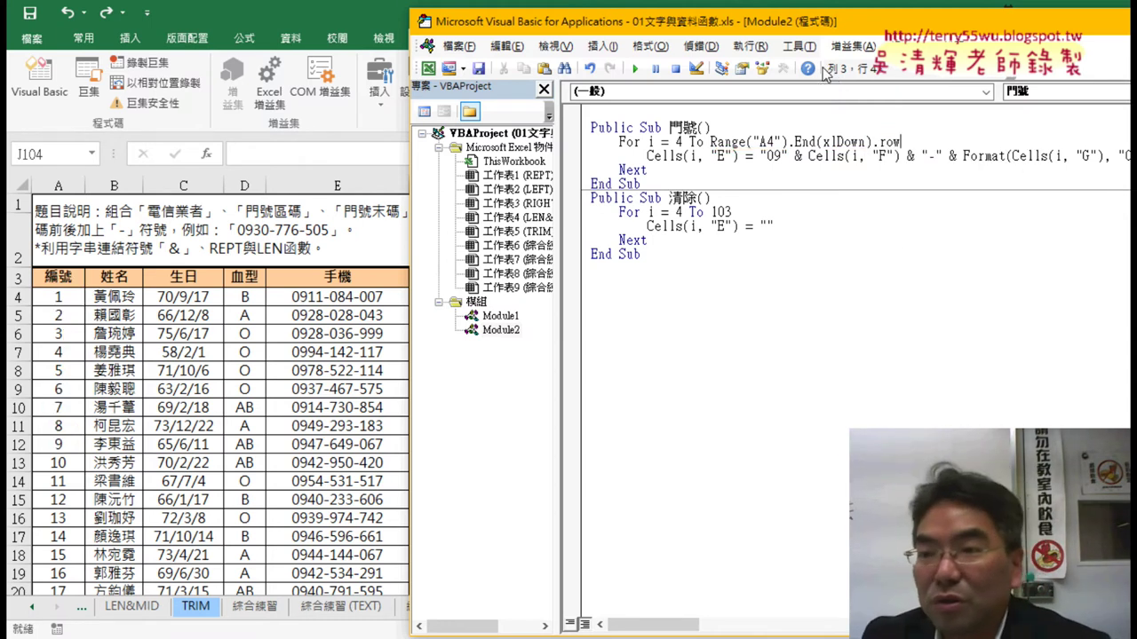
pyautogui.hotkey('ctrl', 'End')
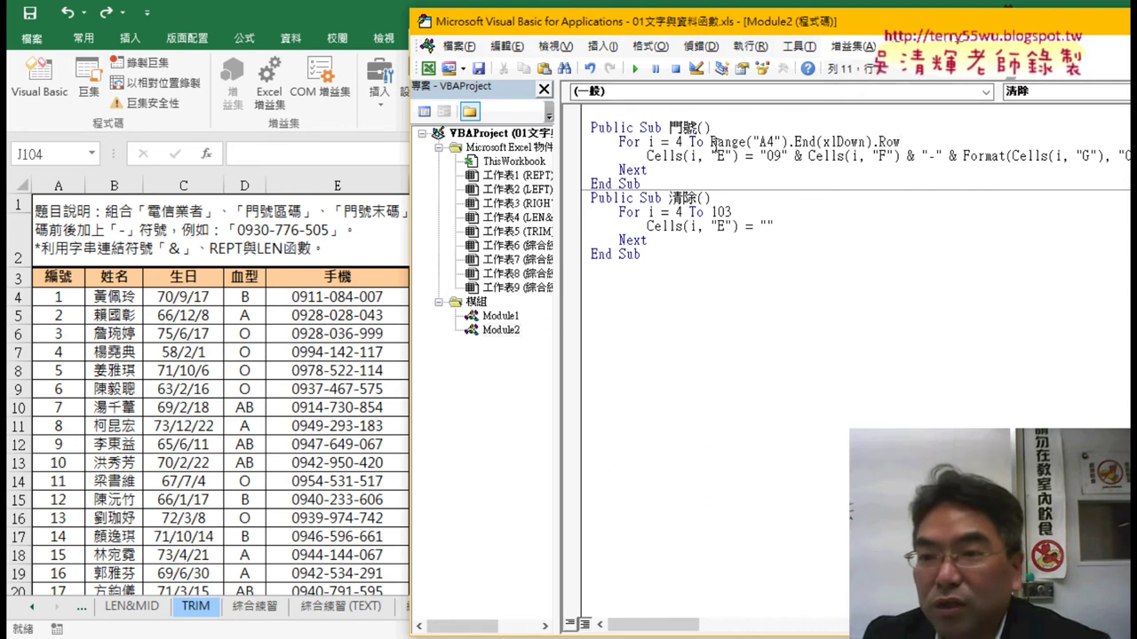
# Step: Copy Range("A4").End(xlDown).Row from the 門號 loop and paste it over 103 in 清除
pyautogui.moveTo(712, 142); pyautogui.dragTo(902, 142)
pyautogui.rightClick(857, 145)
pyautogui.click(886, 169)
pyautogui.moveTo(733, 213); pyautogui.dragTo(710, 213)
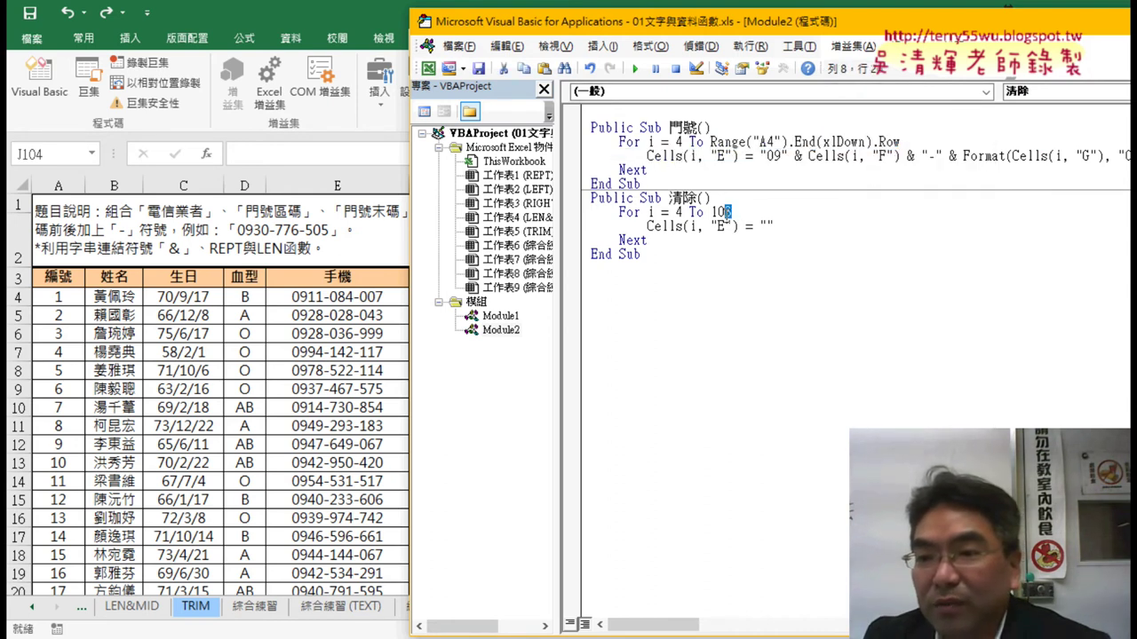
pyautogui.rightClick(721, 215)
pyautogui.click(736, 264)
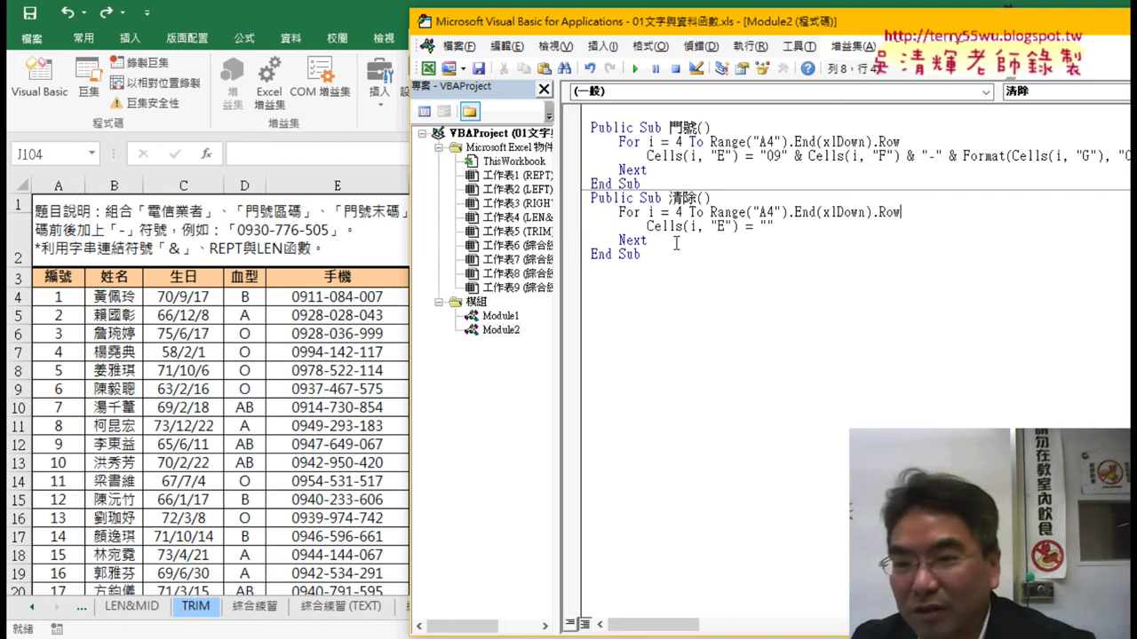
pyautogui.moveTo(710, 212); pyautogui.dragTo(899, 212)
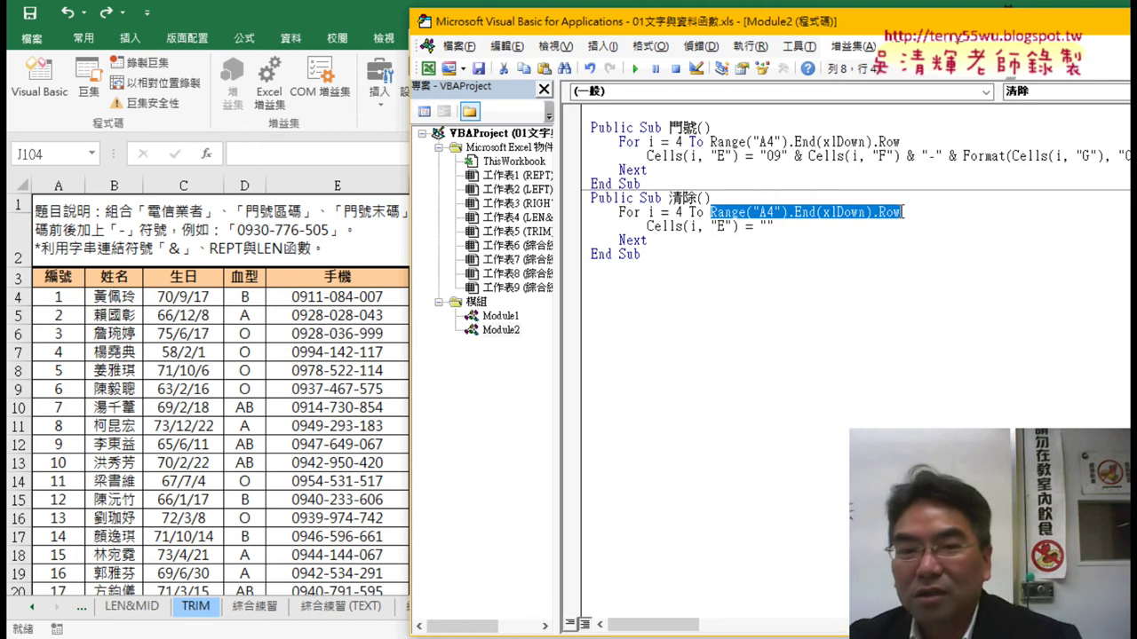
# Step: Drag the last two records down to fill rows 104–105 with records 101 and 102
pyautogui.click(61, 298)
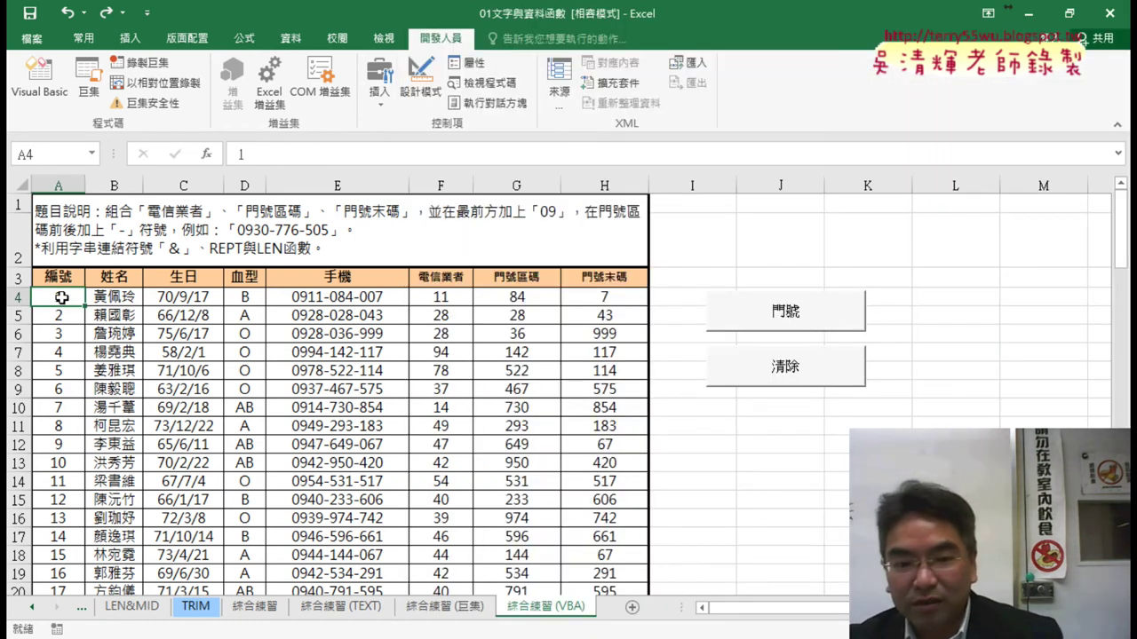
pyautogui.hotkey('ctrl', 'Down')
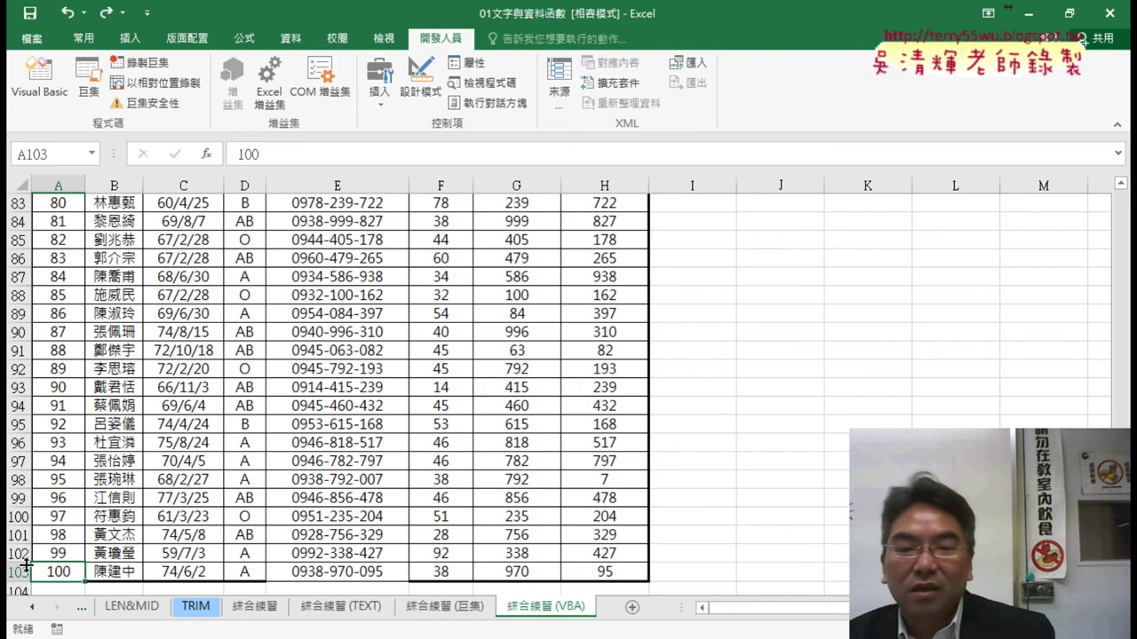
pyautogui.scroll(-2, 340, 455)
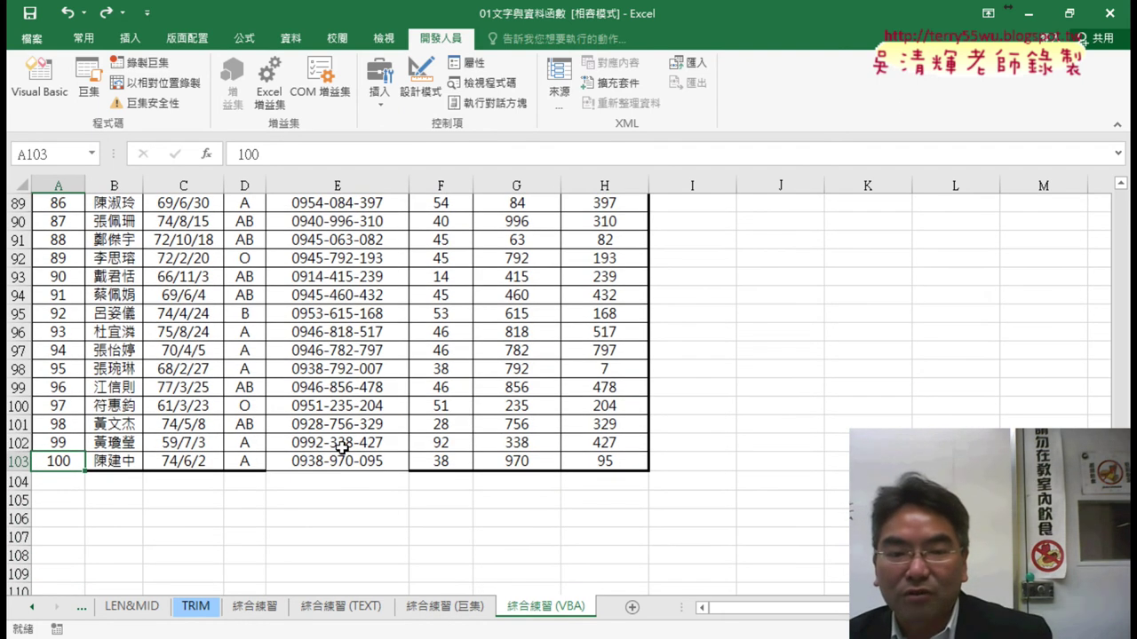
pyautogui.moveTo(62, 444); pyautogui.dragTo(601, 450)
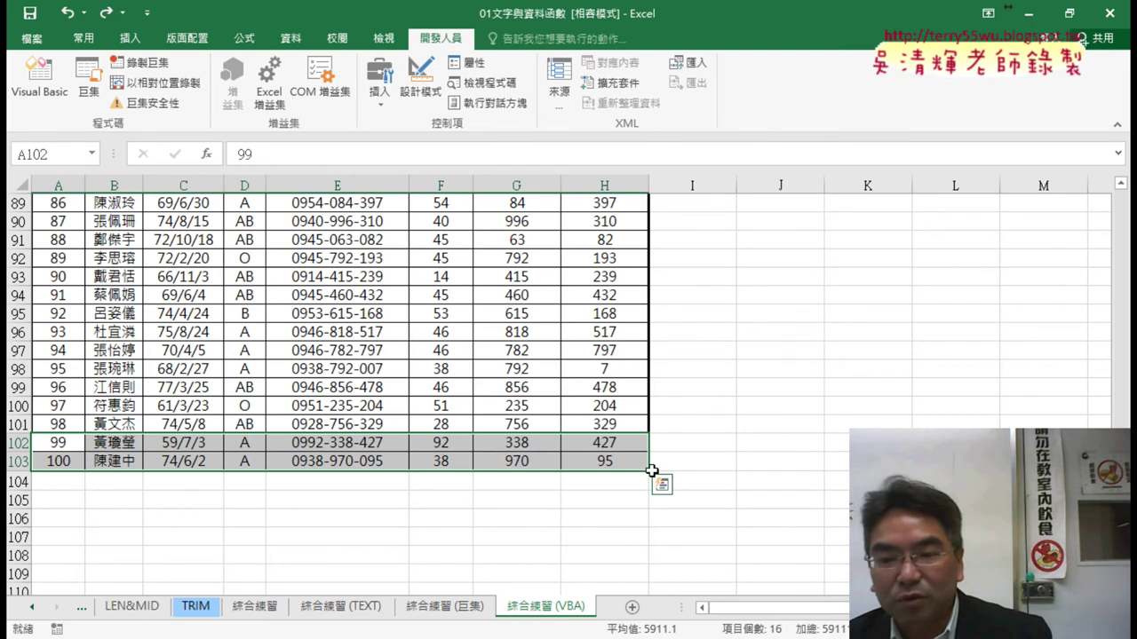
pyautogui.moveTo(649, 474); pyautogui.dragTo(645, 515)
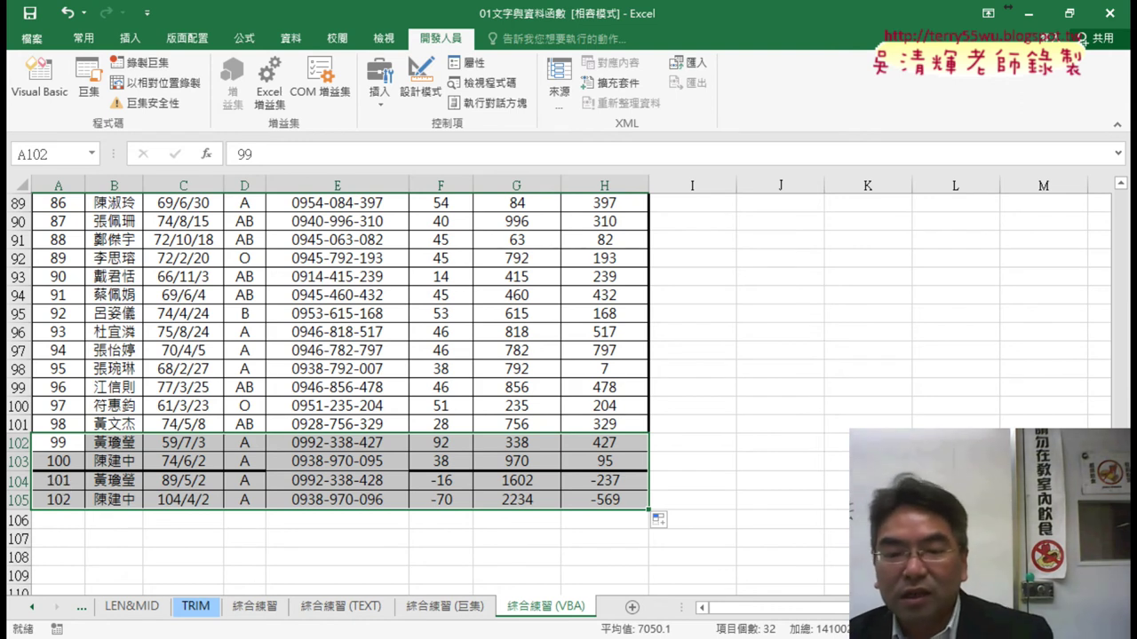
pyautogui.moveTo(373, 637)
pyautogui.click(449, 592)
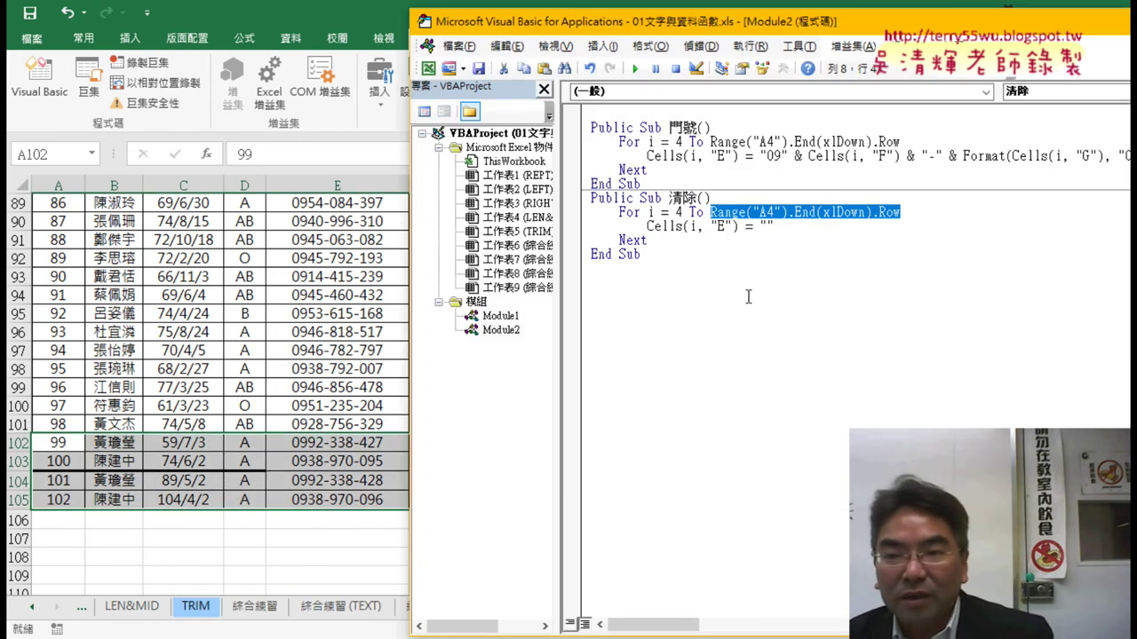
# Step: Run 清除 then 門號 so column E refills through row 105, then select records 101–102
pyautogui.click(780, 157)
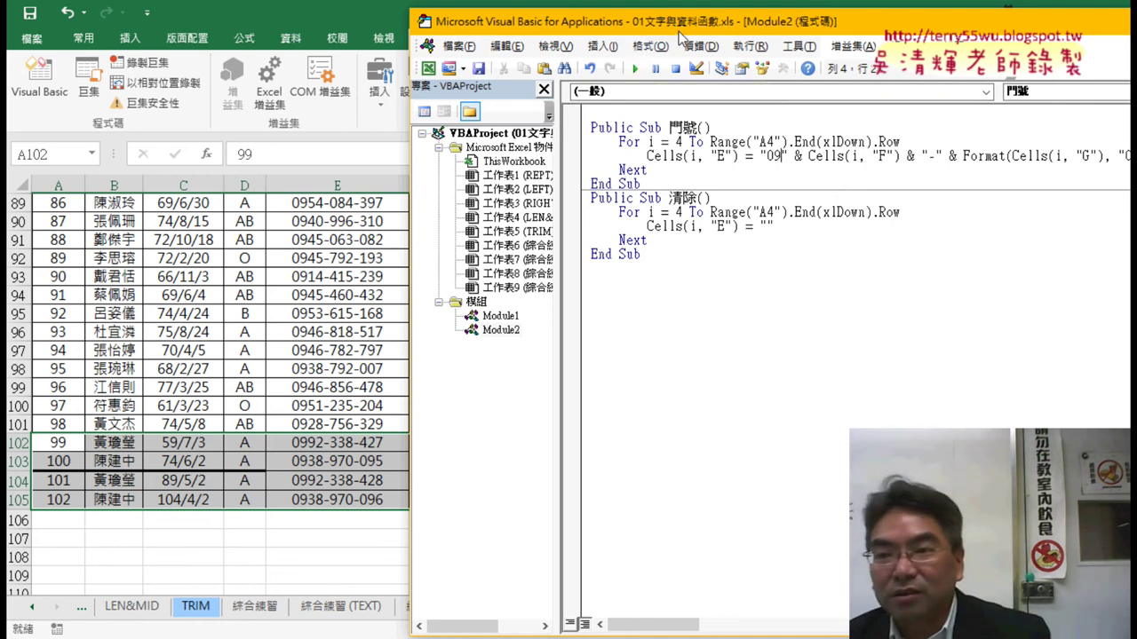
pyautogui.moveTo(679, 32); pyautogui.dragTo(822, 29)
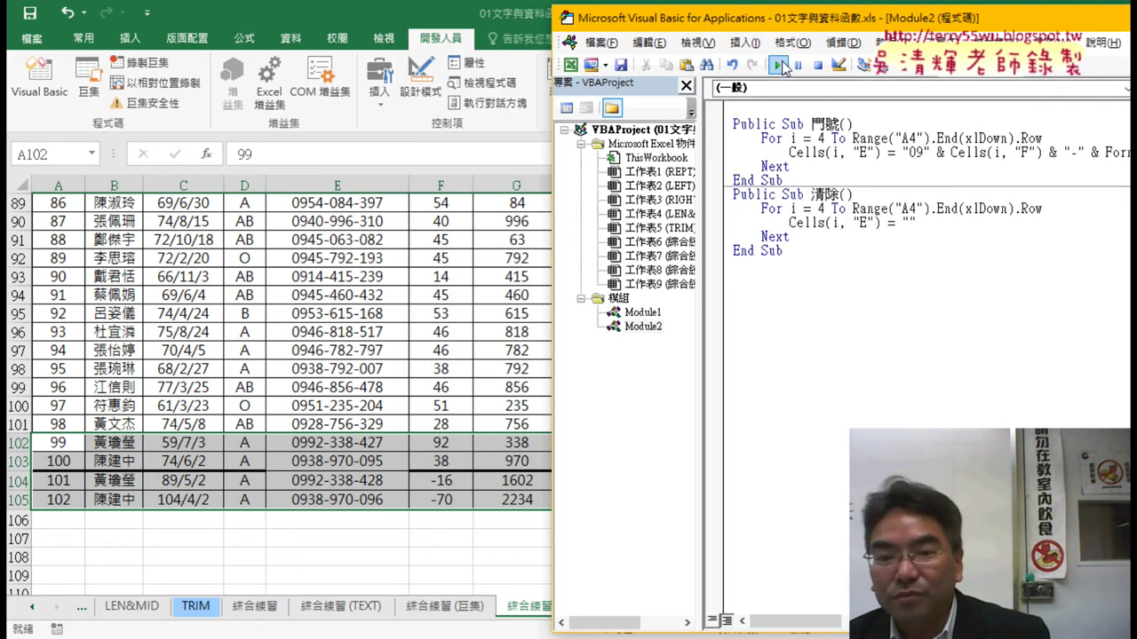
pyautogui.click(778, 65)
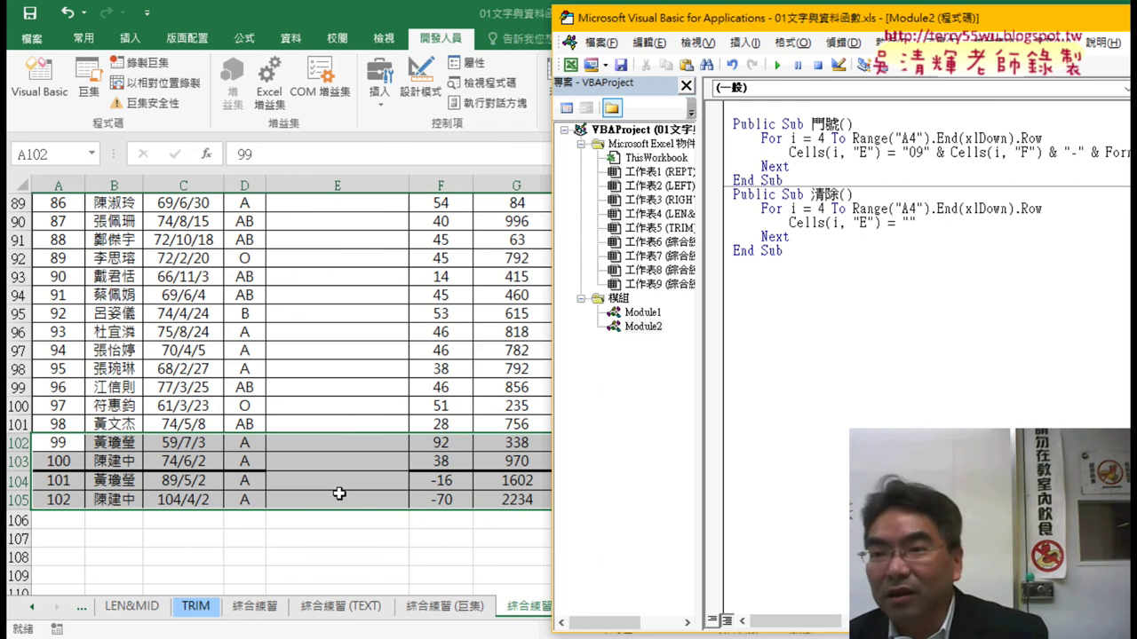
pyautogui.click(777, 65)
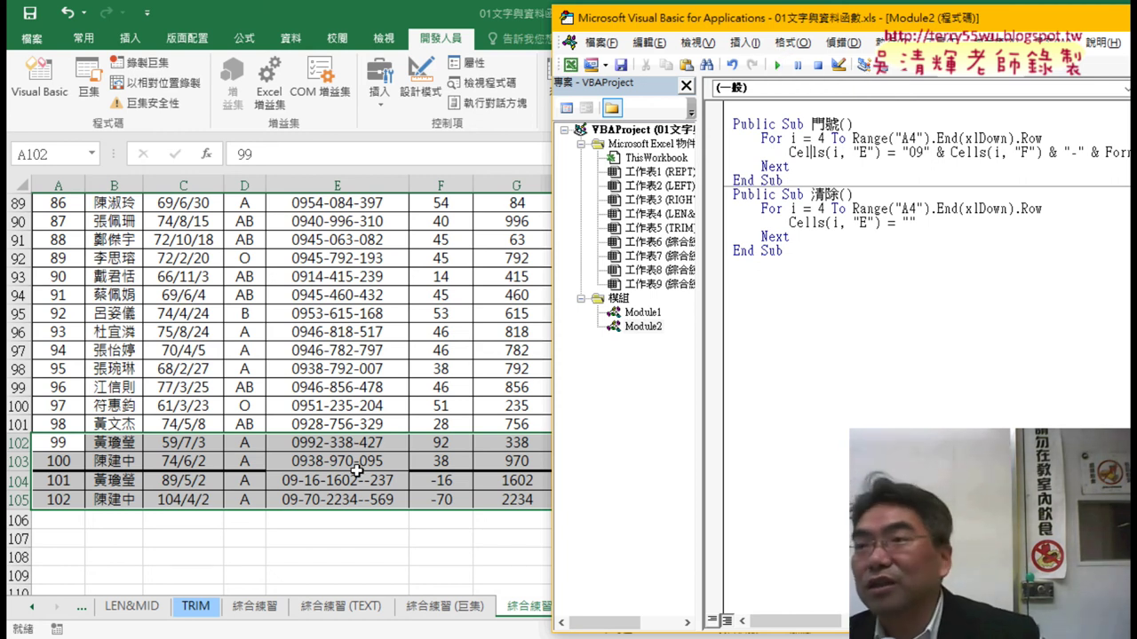
pyautogui.click(71, 481)
pyautogui.moveTo(72, 480); pyautogui.dragTo(621, 502)
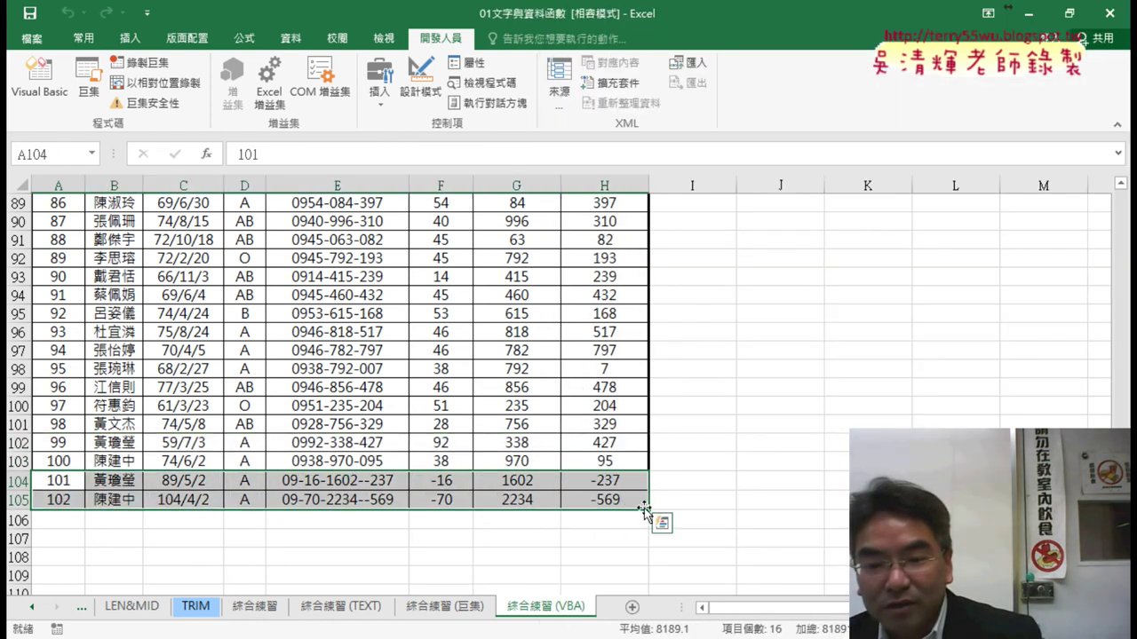
# Step: Extend the records to row 108 (103–105) and rerun 清除 and 門號 to refill column E
pyautogui.moveTo(650, 510); pyautogui.dragTo(652, 566)
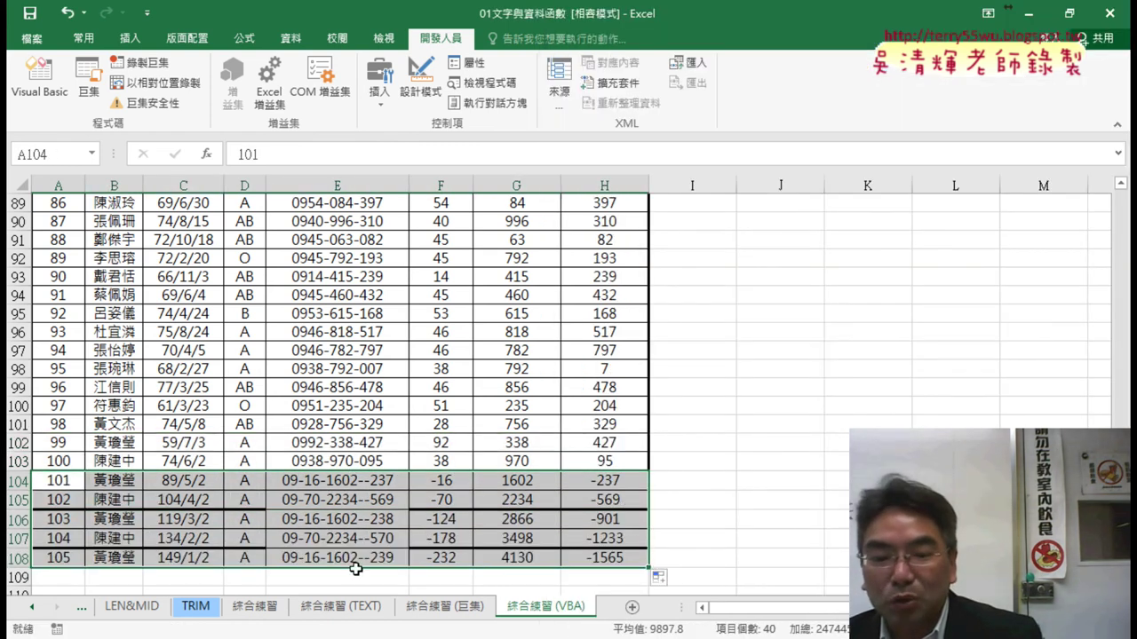
pyautogui.click(645, 546)
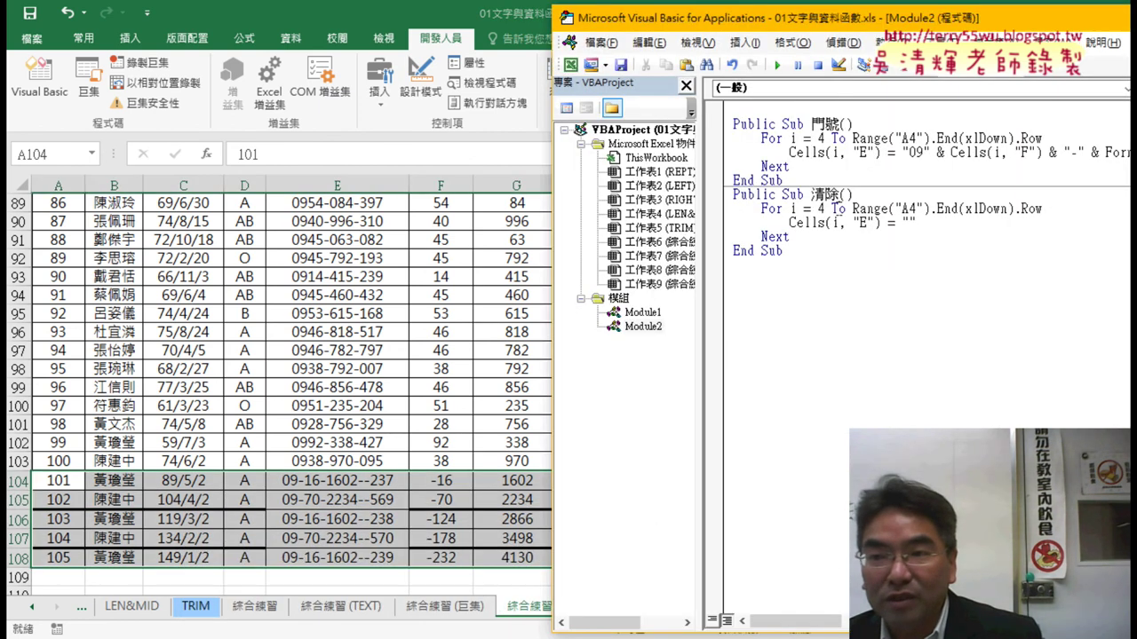
pyautogui.click(777, 65)
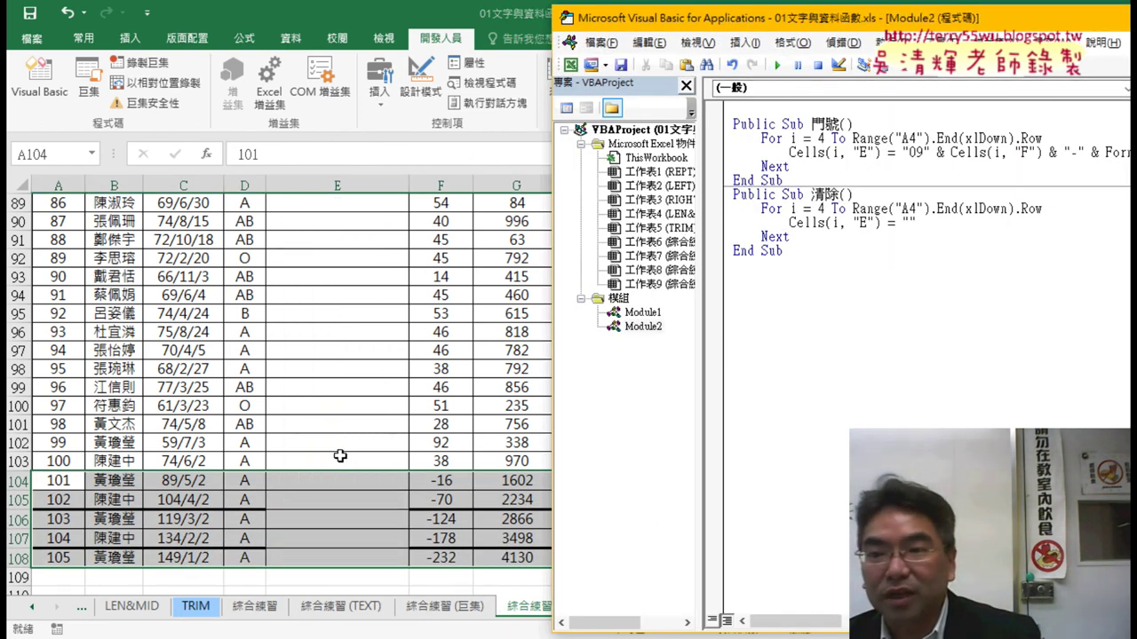
pyautogui.click(796, 148)
pyautogui.click(778, 65)
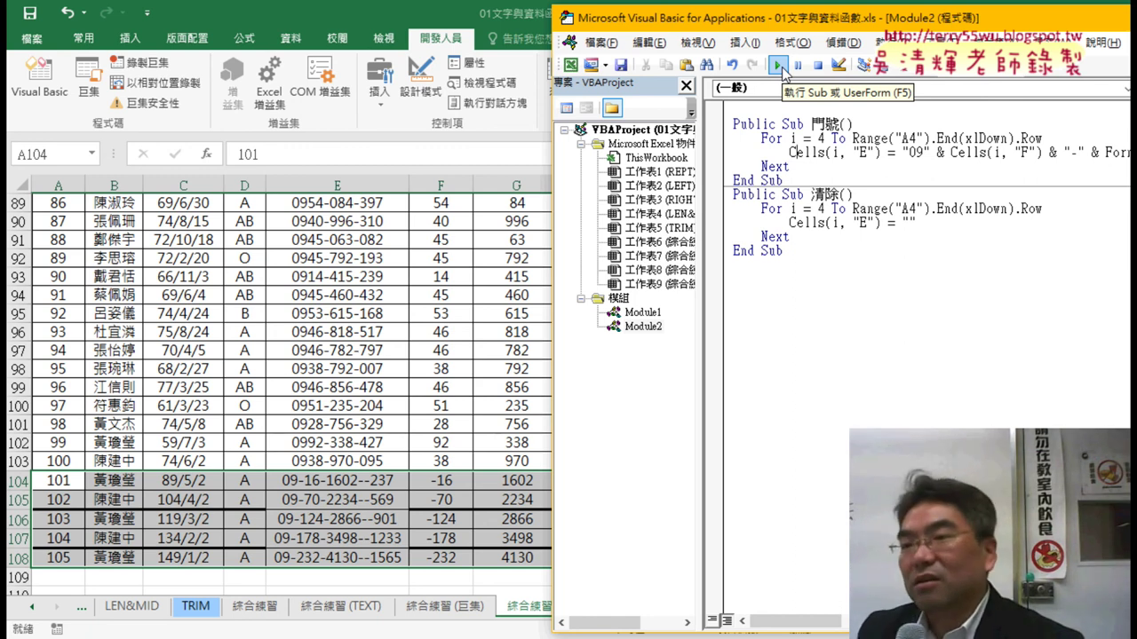
pyautogui.moveTo(854, 210); pyautogui.dragTo(1040, 209)
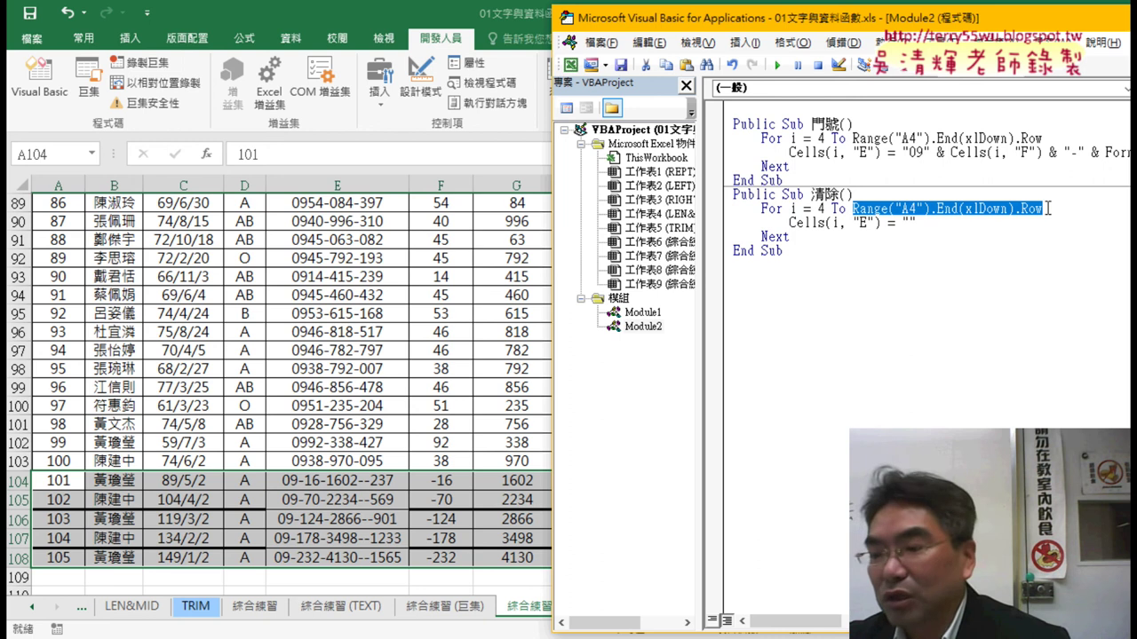